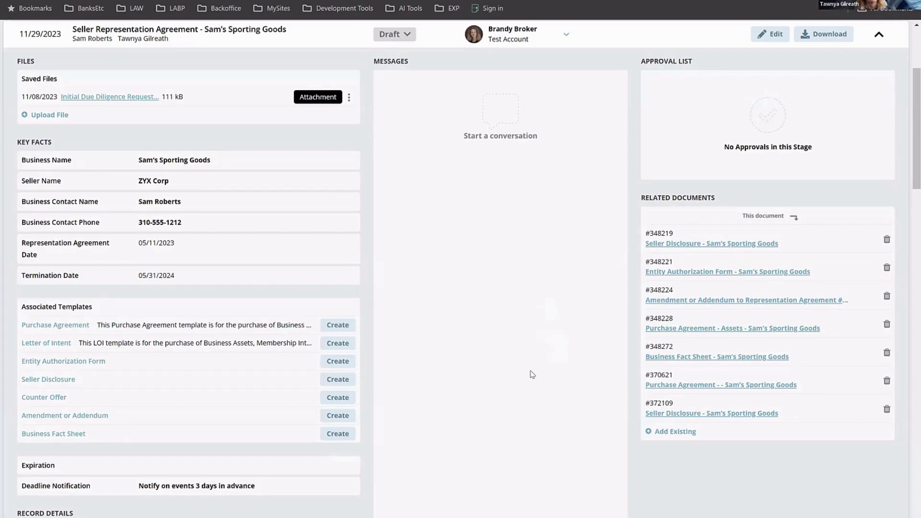
Create an Amendment or Addendum from the associated templates of the Sam's Sporting Goods Seller Representation Agreement
scroll(525, 334, up, 4)
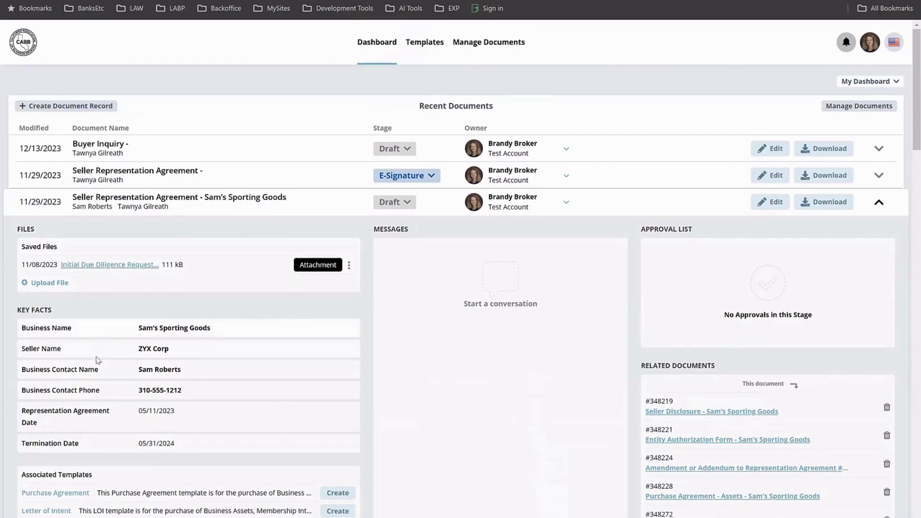
scroll(98, 360, down, 3)
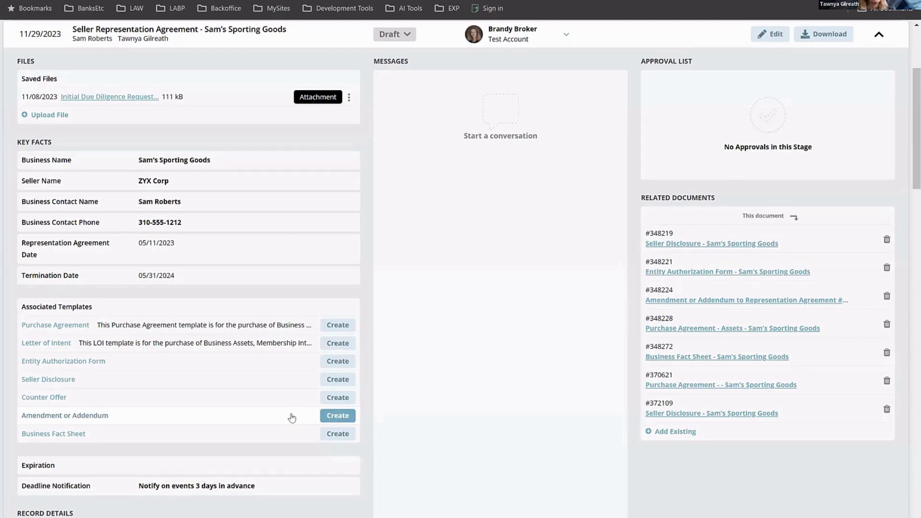
click(338, 416)
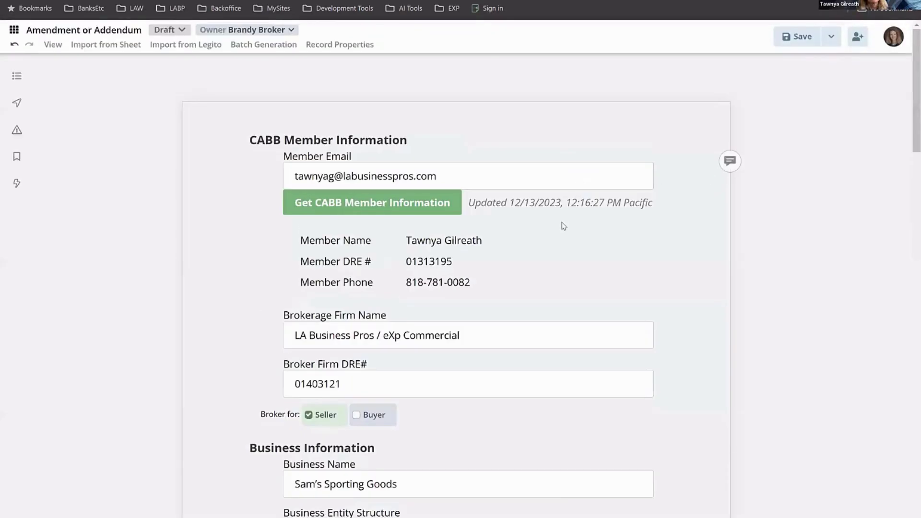
Shorten the brokerage firm name to "LA Business Pros" in the CABB Member Information section
click(379, 337)
drag(378, 338, 317, 338)
drag(378, 336, 463, 336)
key(BackSpace)
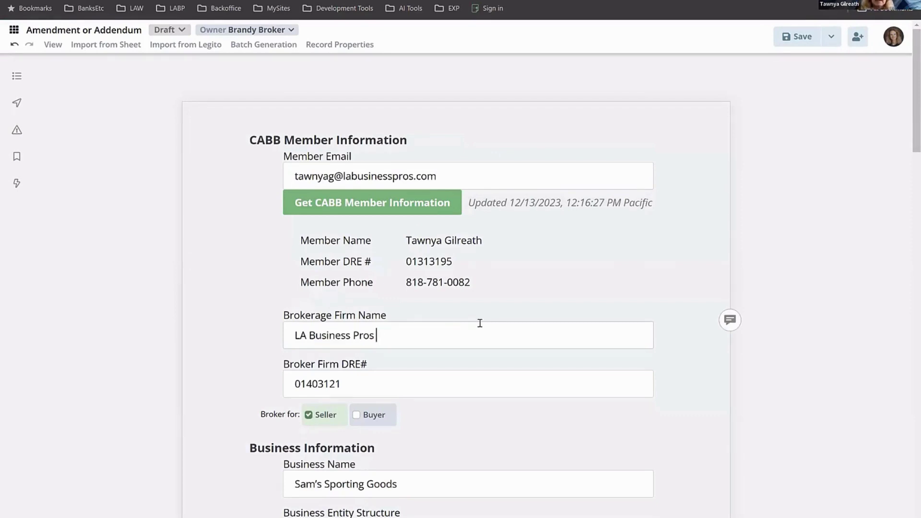
key(BackSpace)
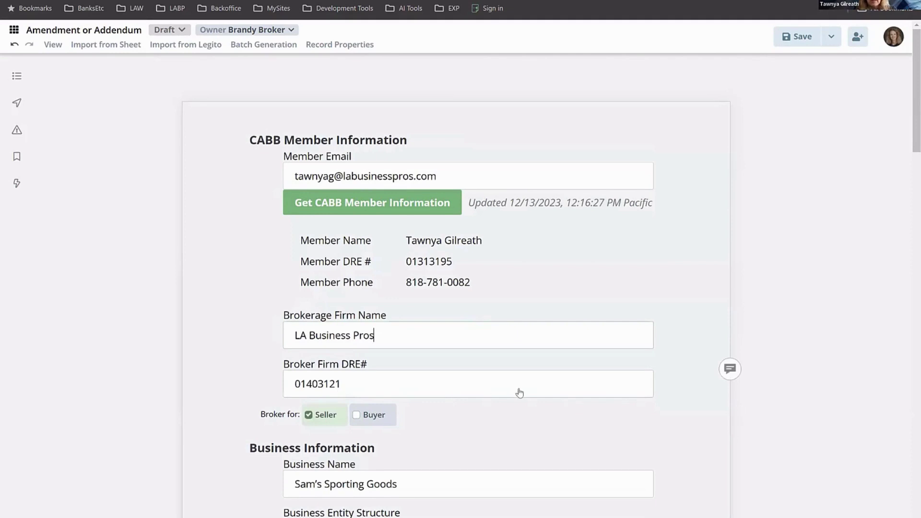
Set the amendment number to 1 and choose Representation Agreement as the document being amended
scroll(518, 391, down, 2)
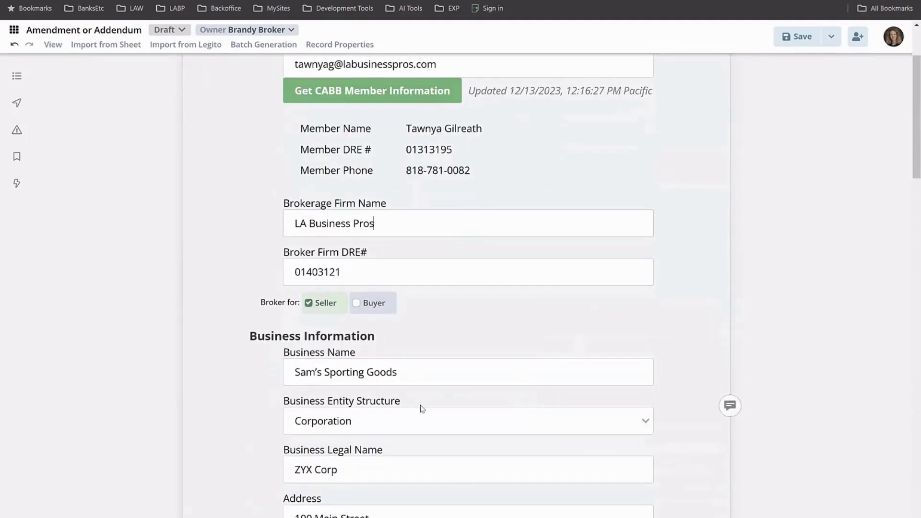
scroll(422, 408, down, 4)
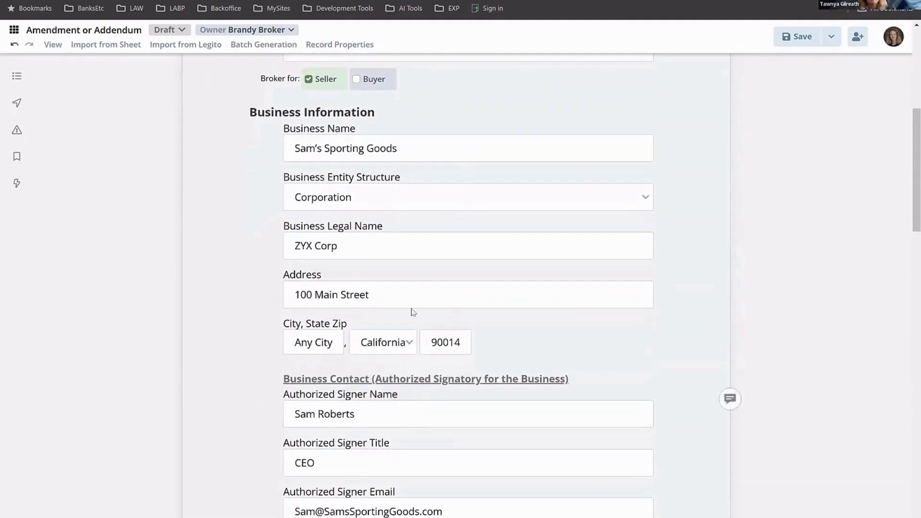
scroll(528, 432, down, 1)
scroll(528, 431, up, 2)
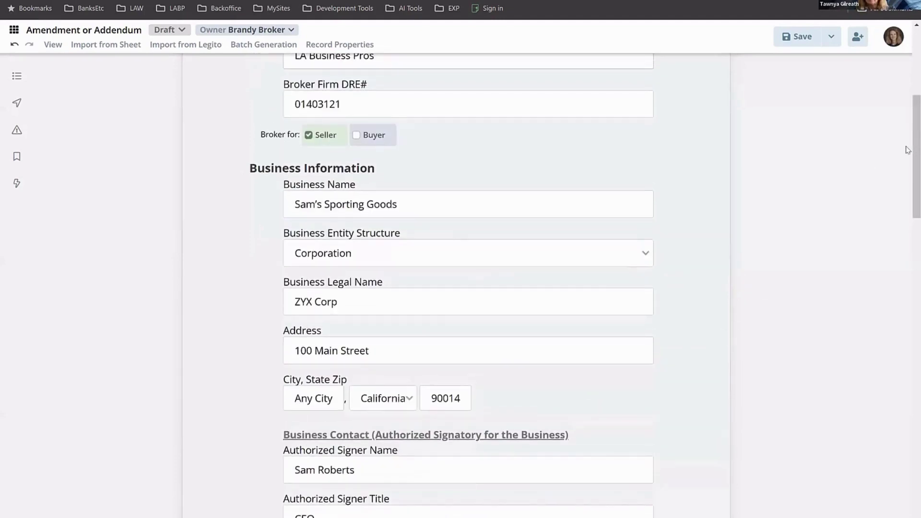
drag(908, 150, 907, 416)
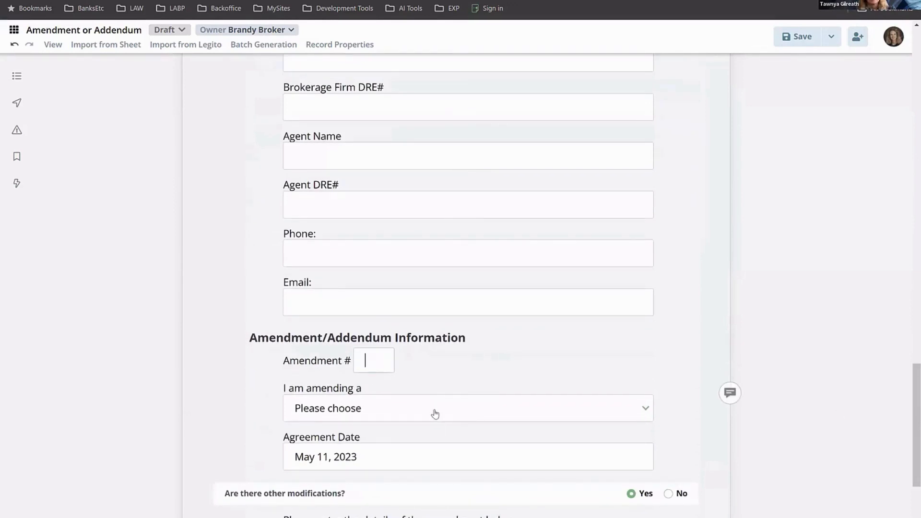
text(1)
click(645, 410)
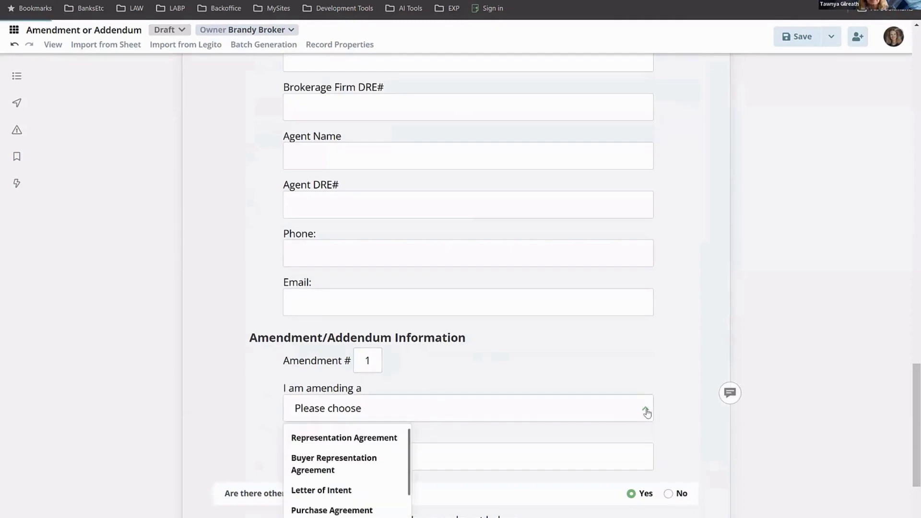
click(352, 435)
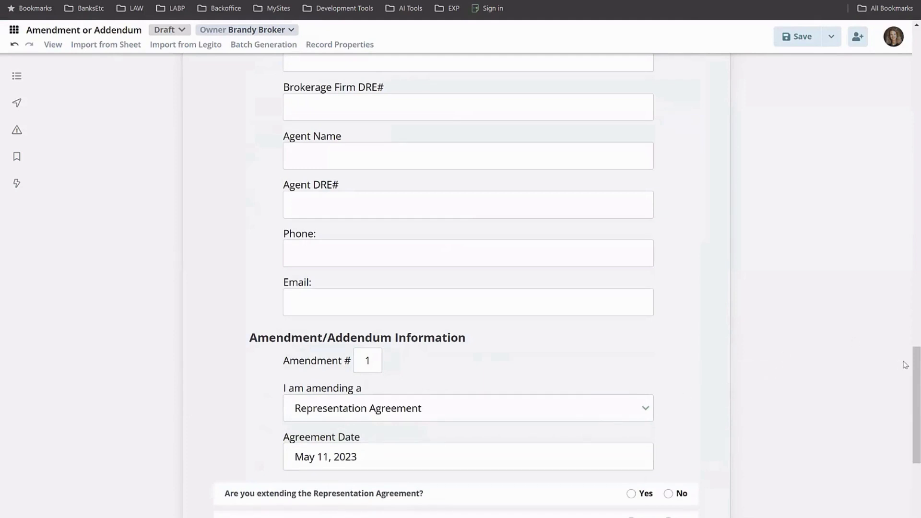
Answer Yes to extending the Representation Agreement and set the new termination date to December 31, 2023
scroll(908, 395, down, 1)
scroll(907, 395, down, 4)
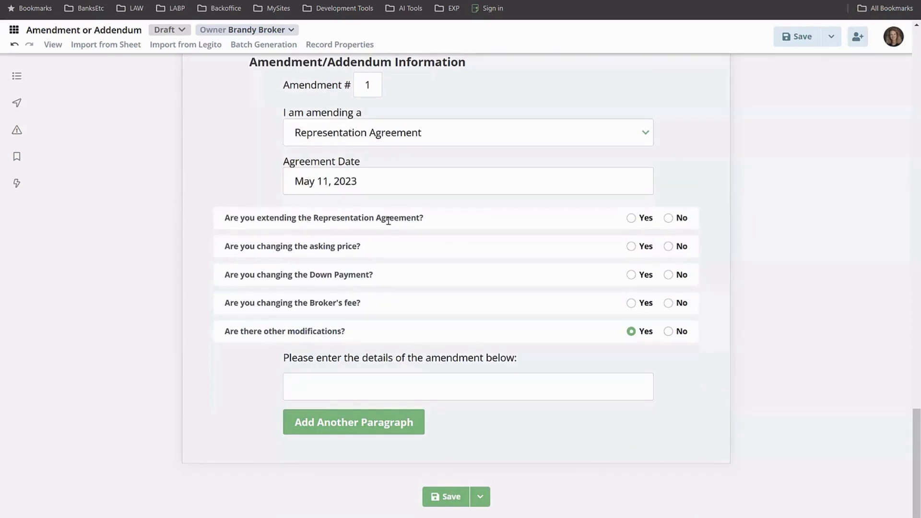
click(632, 218)
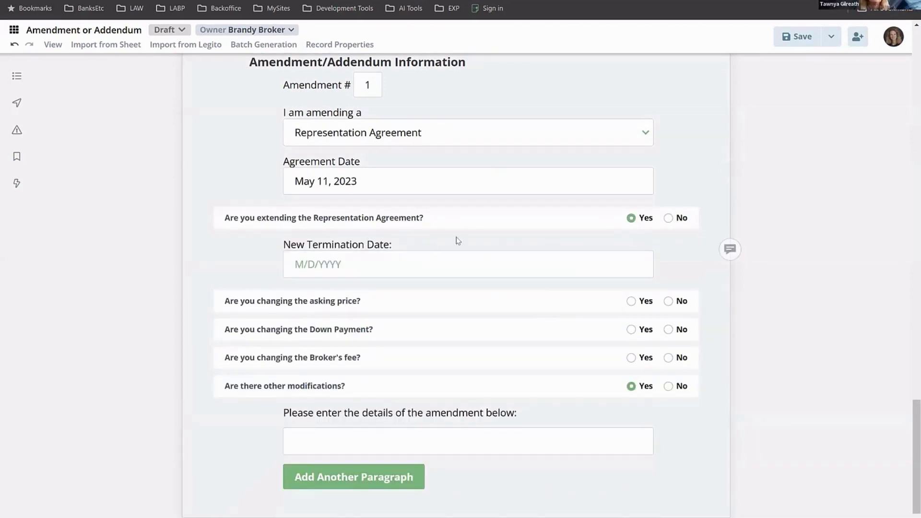
click(324, 265)
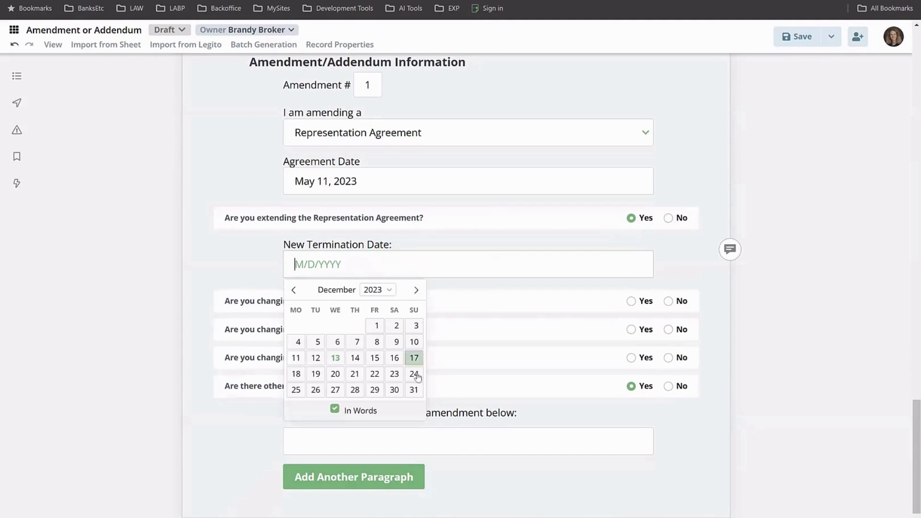
click(414, 389)
click(602, 313)
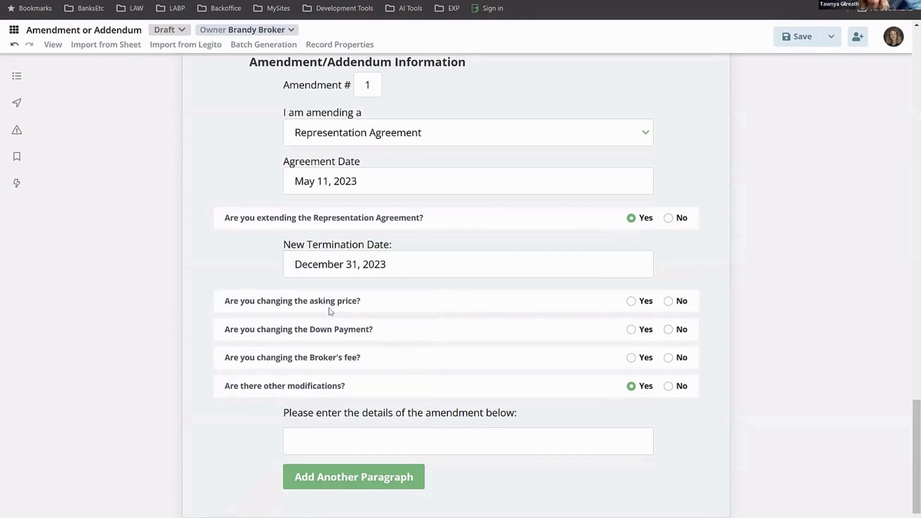
Answer Yes to changing the asking price and enter 560,000 as the new asking price
click(631, 302)
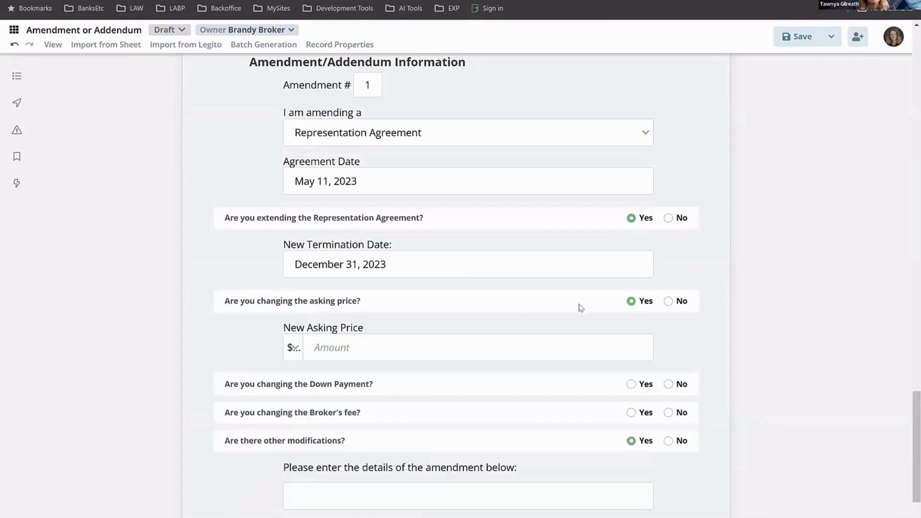
click(419, 349)
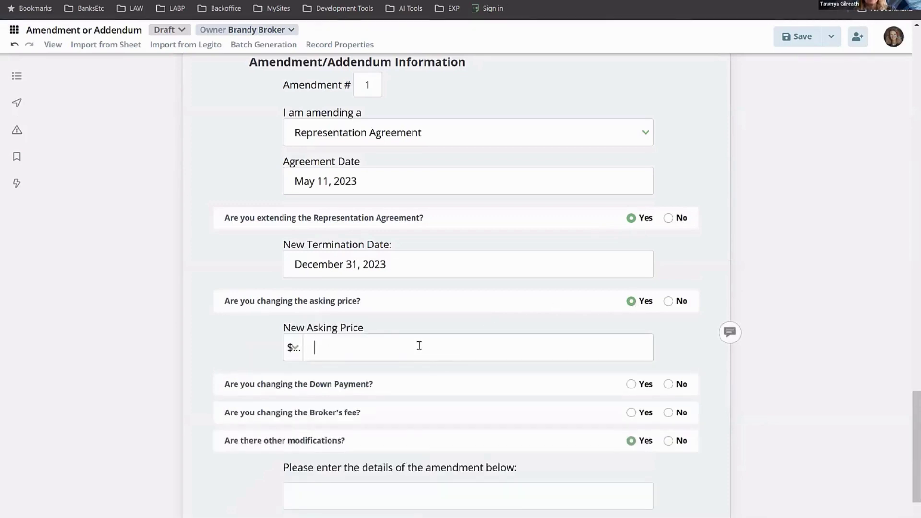
text(560,)
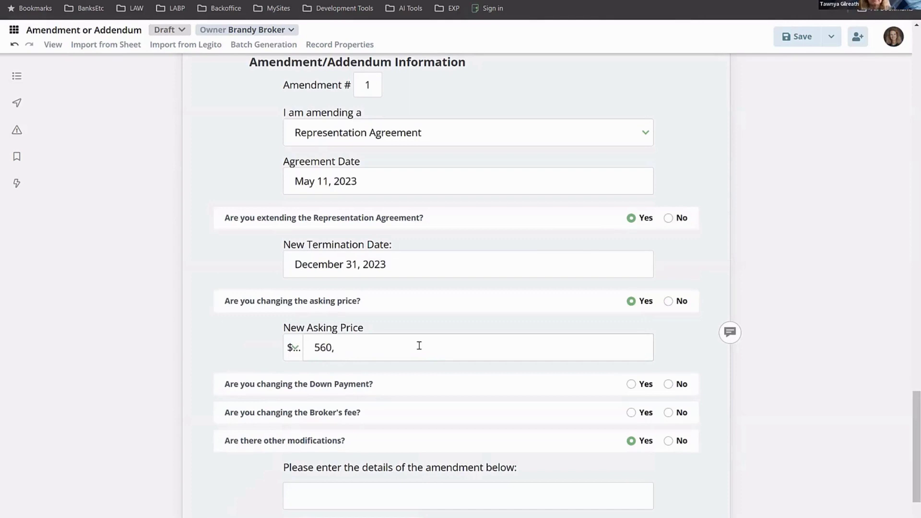
text(000)
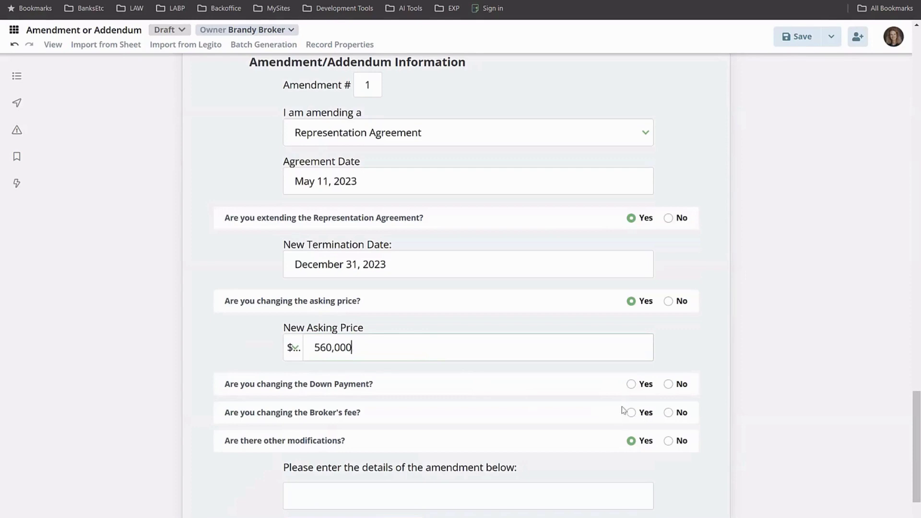
Answer Yes to changing the down payment, enter 560000 as the new amount, and answer No to changing the Broker's fee
click(632, 390)
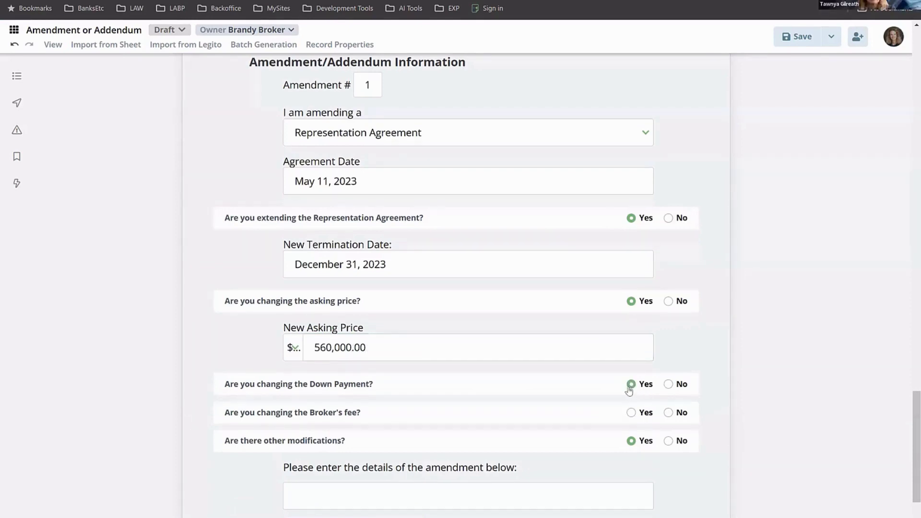
click(502, 436)
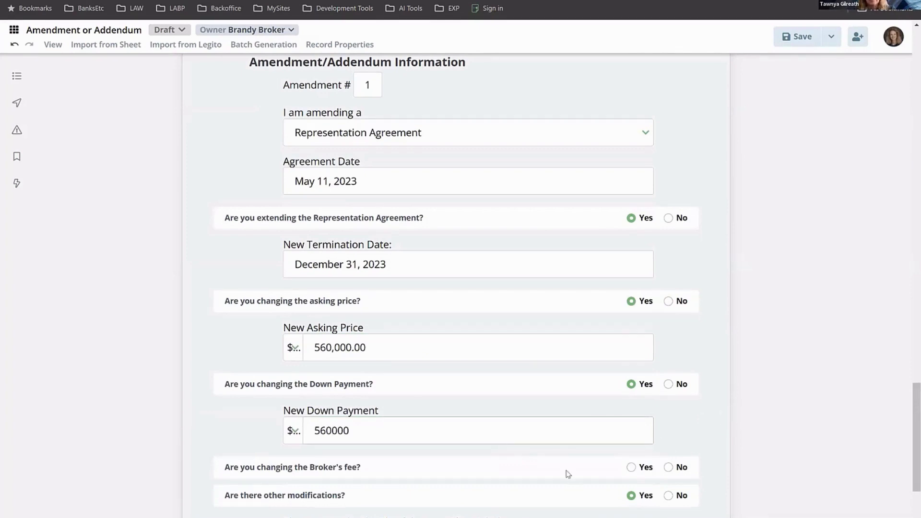
click(667, 467)
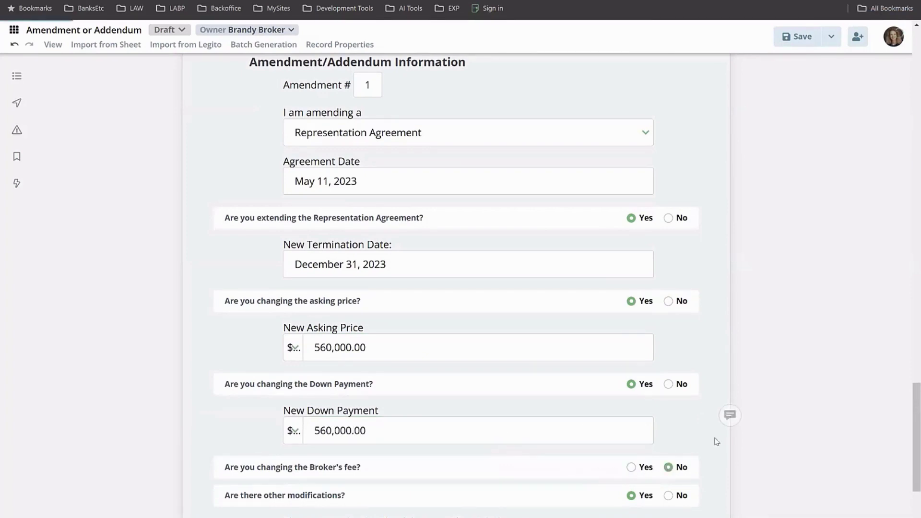
Enter "1. Seller' laptop is expressly excluded." as the amendment details under other modifications
scroll(720, 432, down, 4)
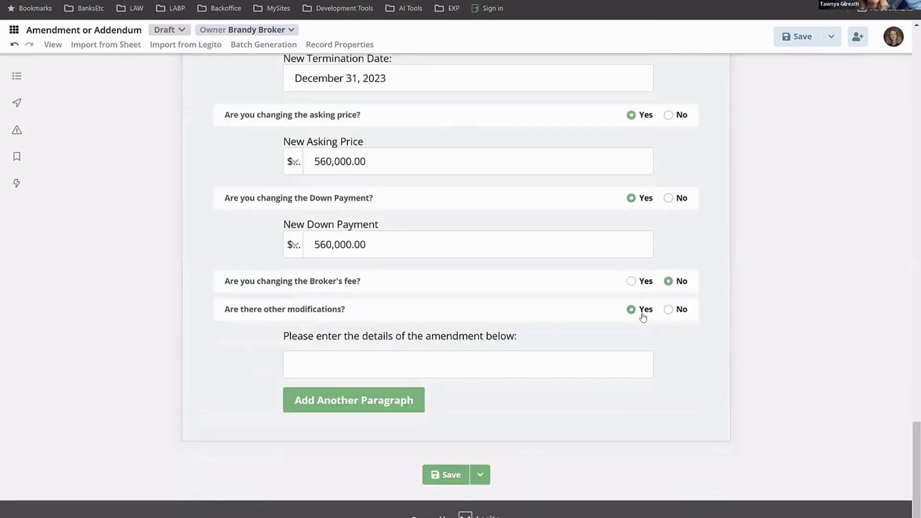
click(515, 364)
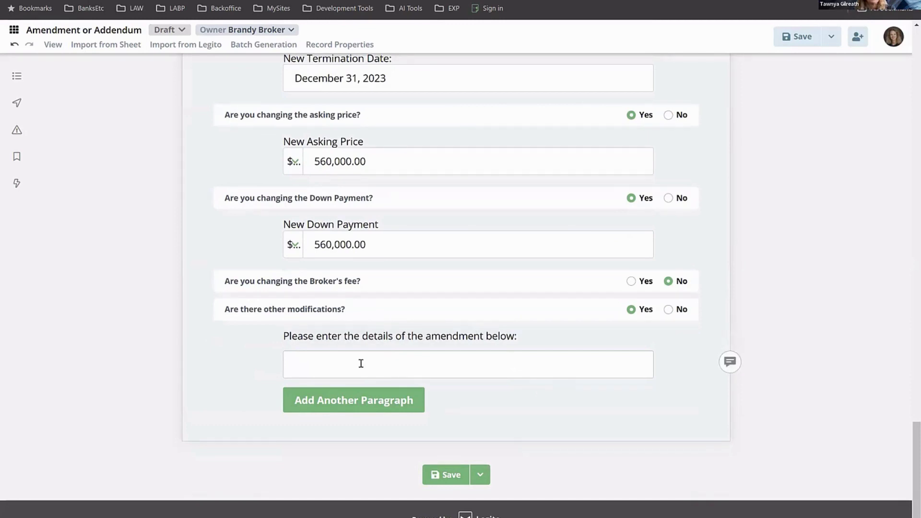
text(1. Seller' laptop in)
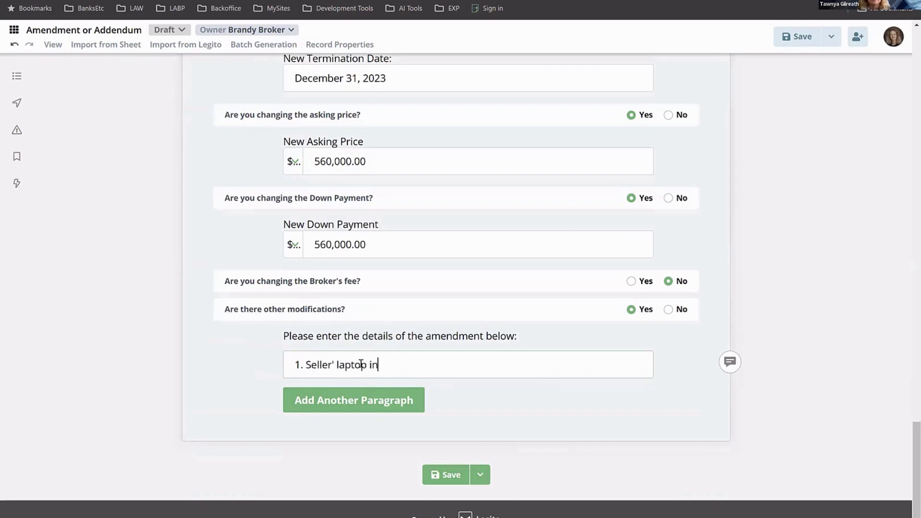
key(BackSpace)
text(s not included in the sal)
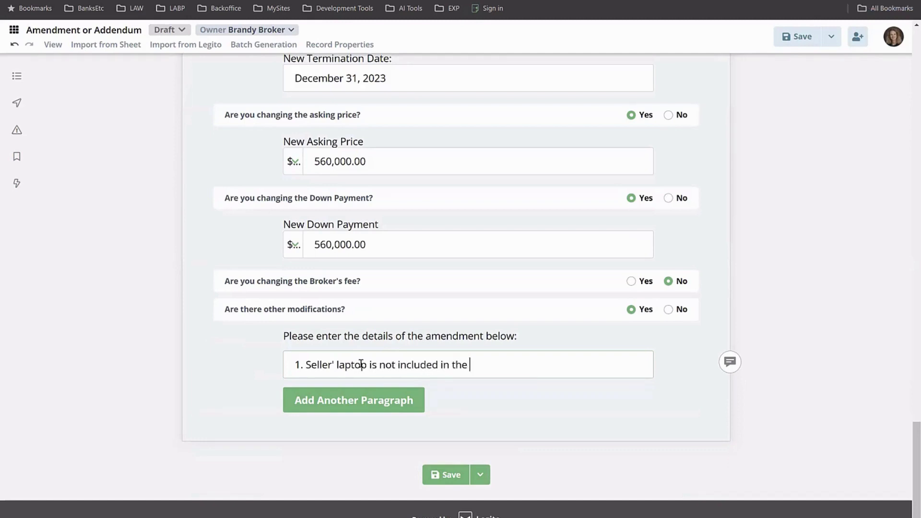
key(BackSpace)
key(BackSpace)
key(BackSpace)
key(BackSpace)
key(BackSpace)
key(BackSpace)
key(BackSpace)
key(BackSpace)
key(BackSpace)
key(BackSpace)
key(BackSpace)
key(BackSpace)
key(BackSpace)
key(BackSpace)
key(BackSpace)
key(BackSpace)
key(BackSpace)
key(BackSpace)
key(BackSpace)
key(BackSpace)
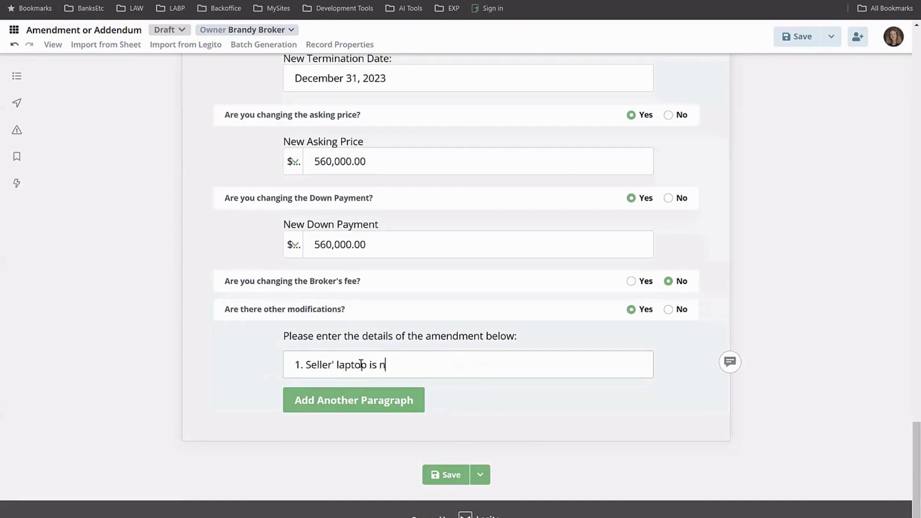
text(express)
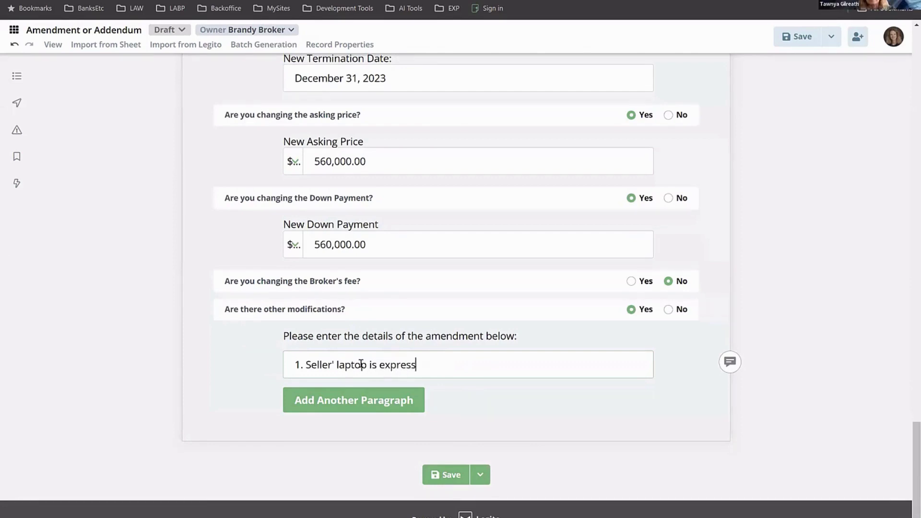
text(ly excluded.)
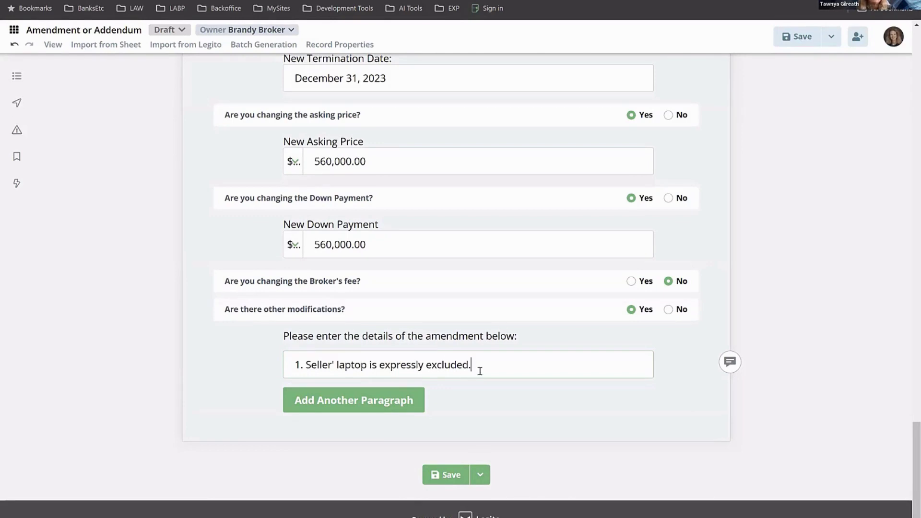
Add another amendment paragraph reading "2. Furniture in Seller's office is expressly excluded."
click(342, 405)
click(330, 416)
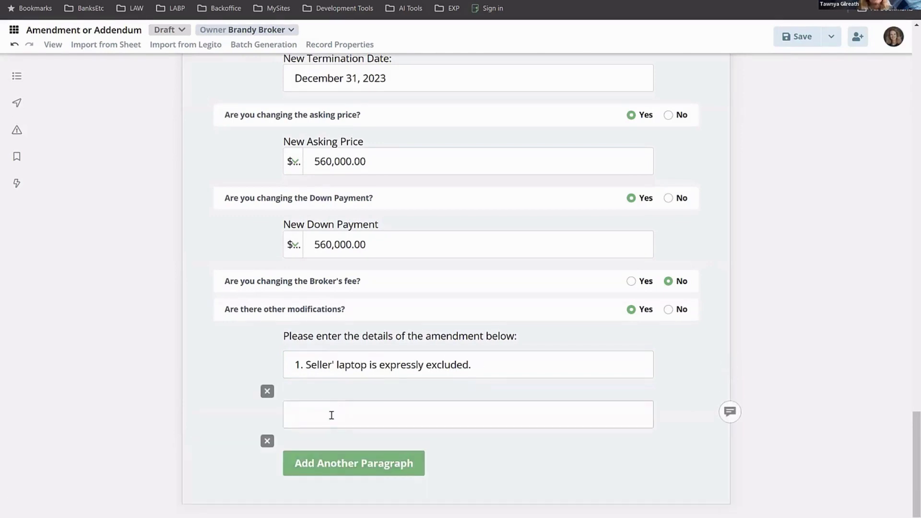
text(2. Sell)
key(BackSpace)
text(Furniture in Seller's )
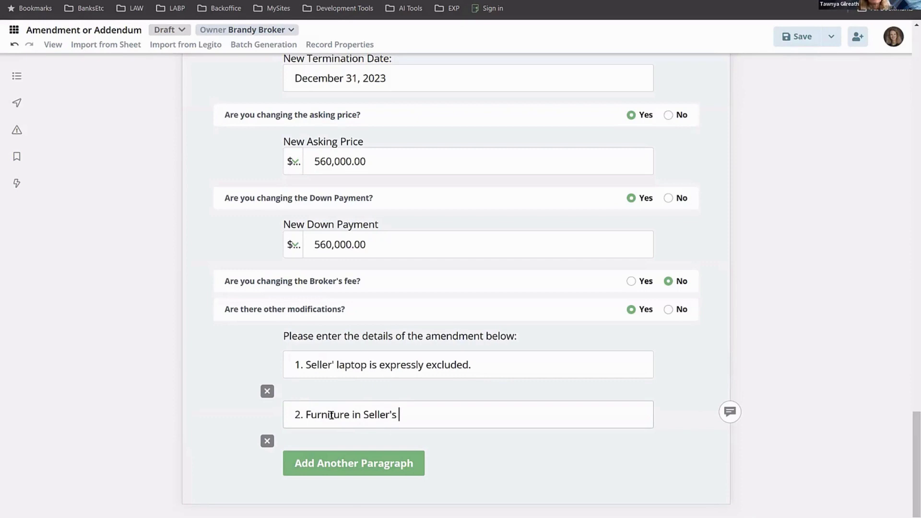
text(office is ex)
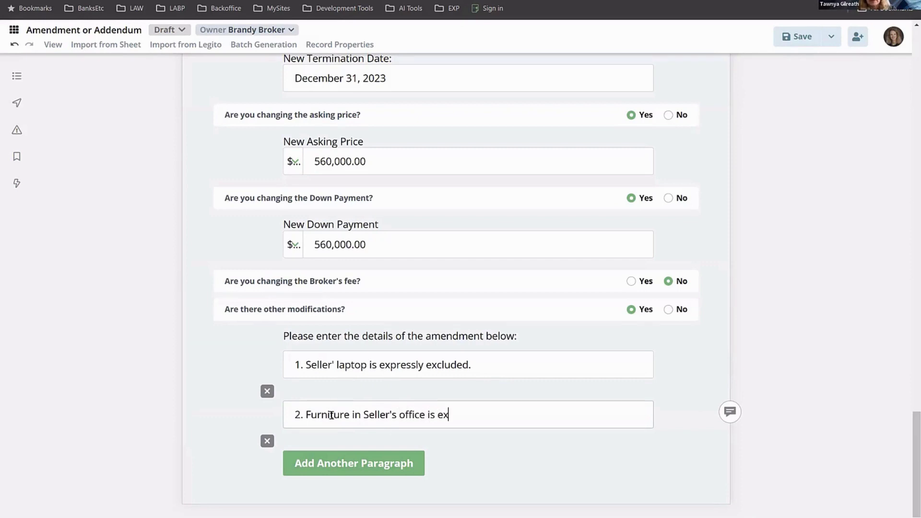
text(pressly excluded.)
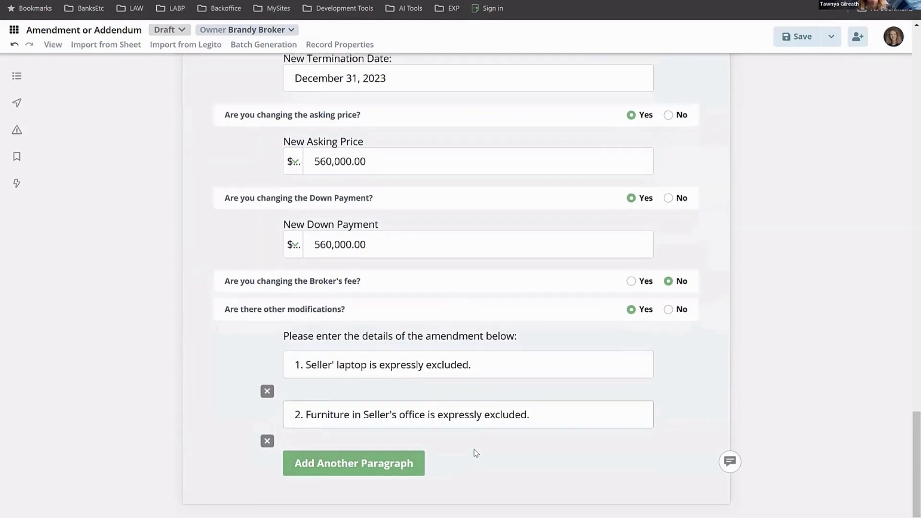
Save the amendment and open its PDF print preview
scroll(473, 454, down, 2)
click(442, 477)
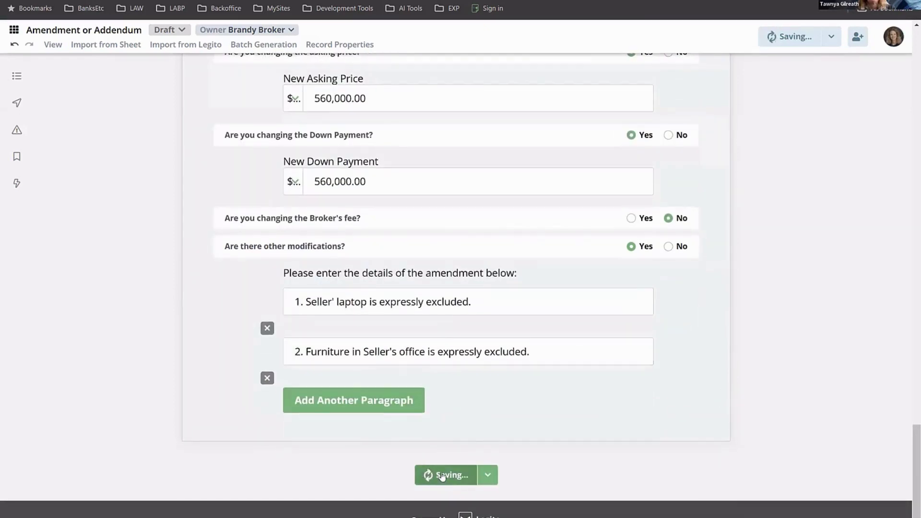
click(491, 475)
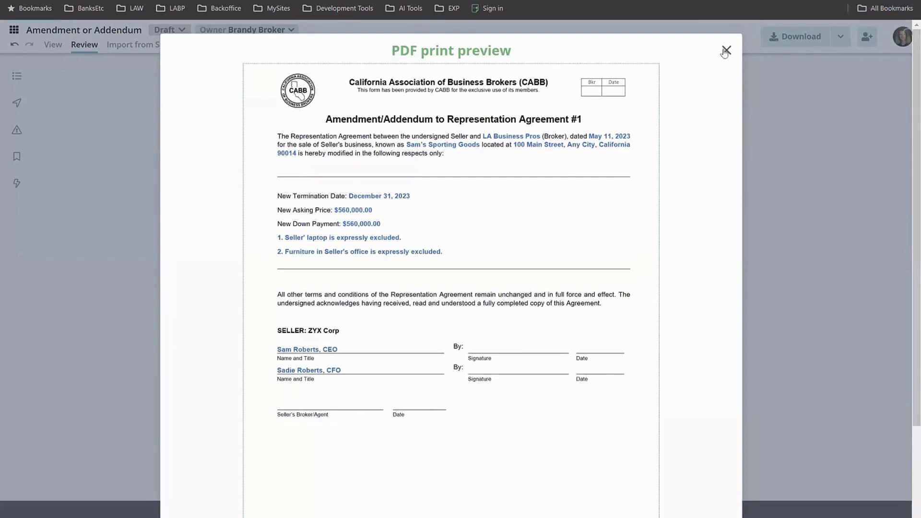
Close the print preview and examine the agreement types available for amendment in the Amendment/Addendum Information section
click(725, 51)
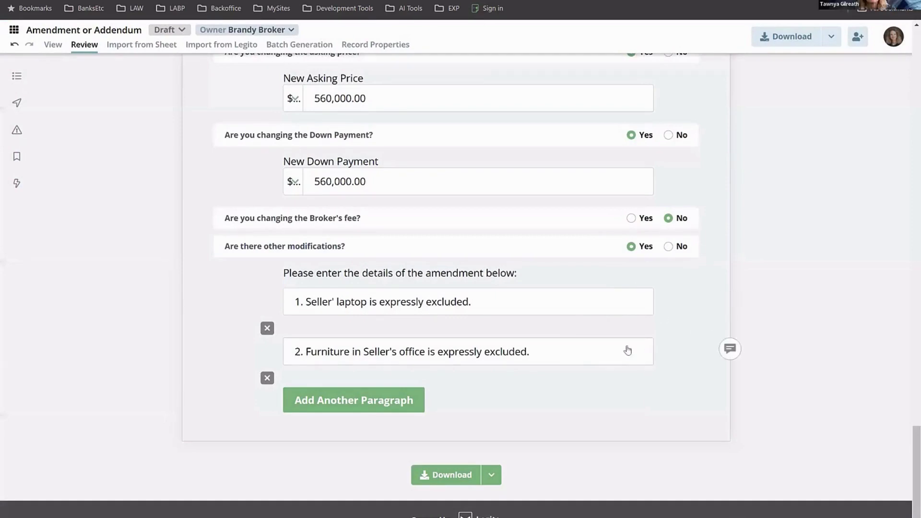
scroll(543, 338, up, 10)
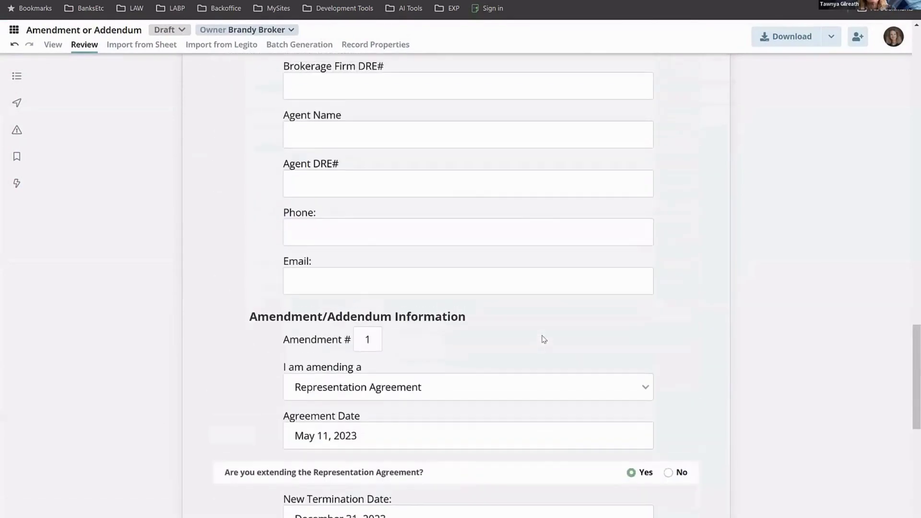
scroll(544, 339, up, 5)
scroll(544, 340, down, 5)
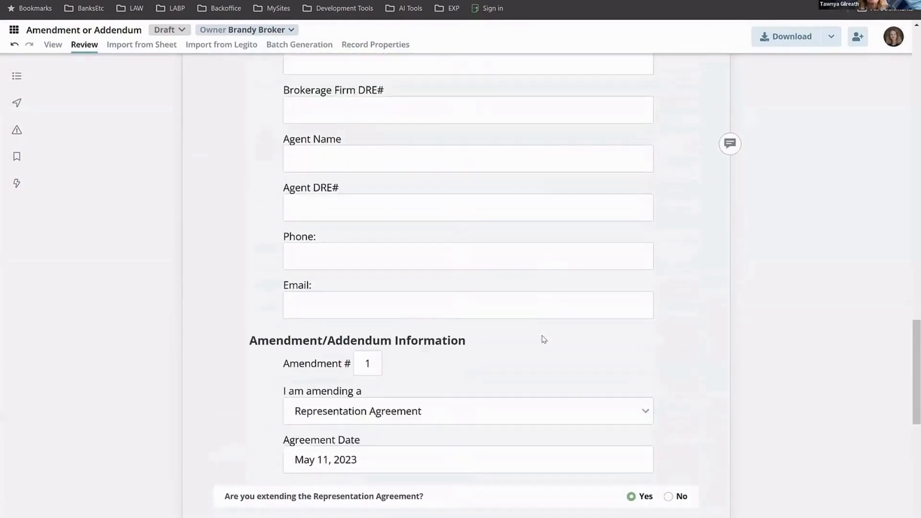
scroll(544, 339, down, 1)
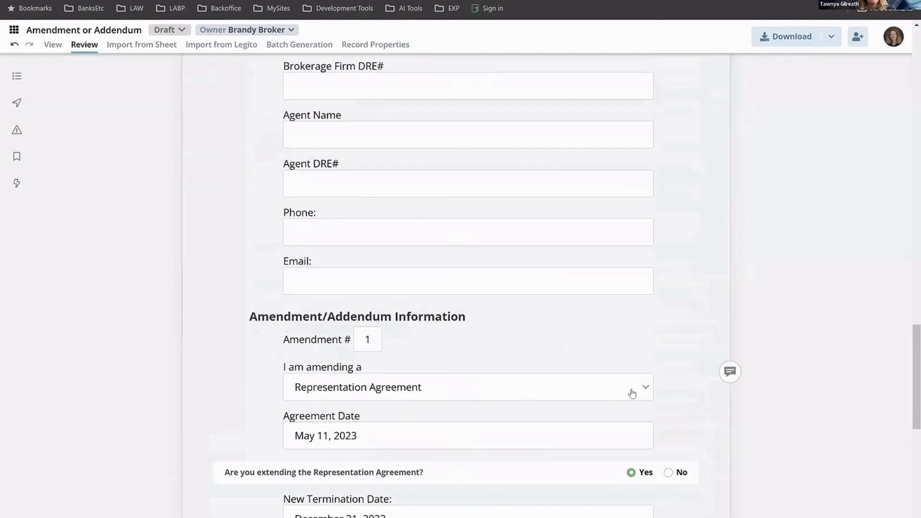
click(647, 395)
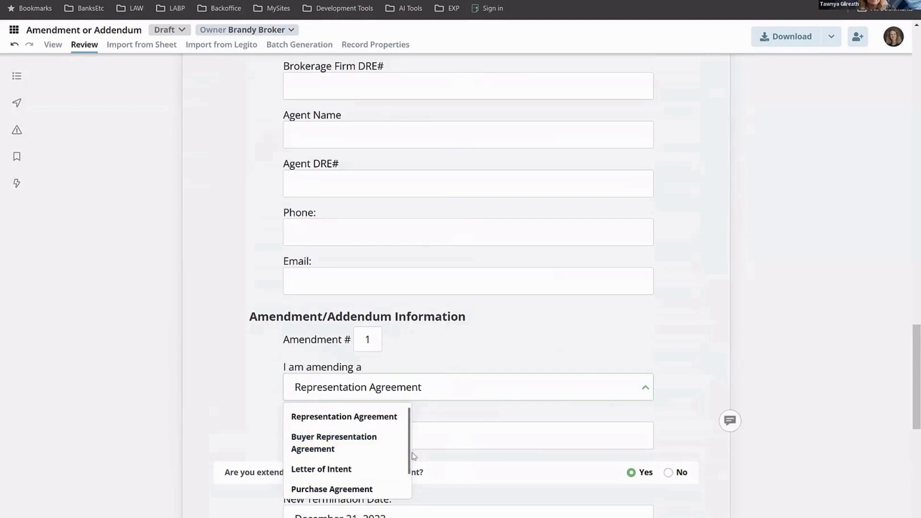
scroll(410, 459, down, 1)
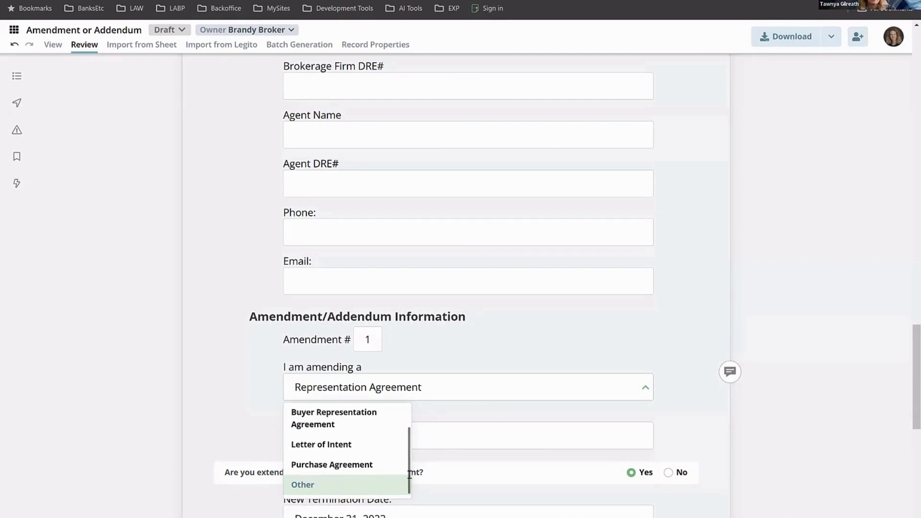
scroll(335, 475, up, 1)
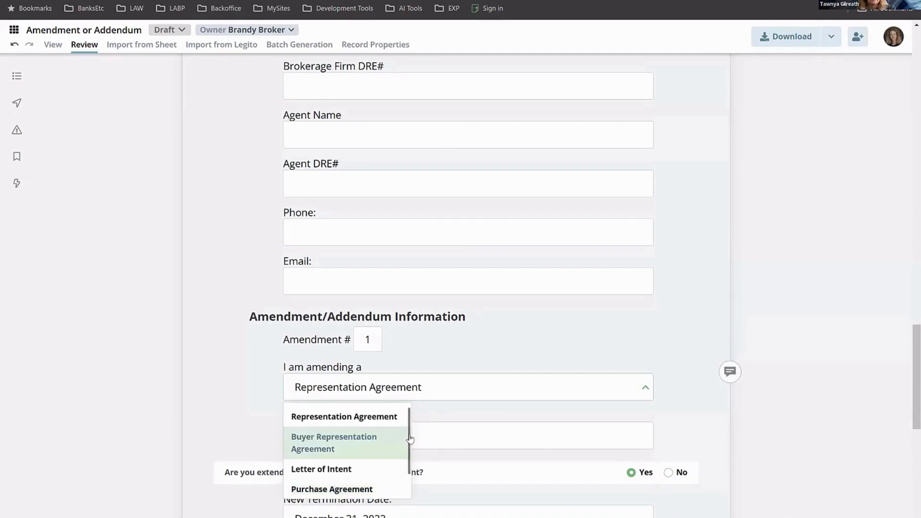
click(657, 385)
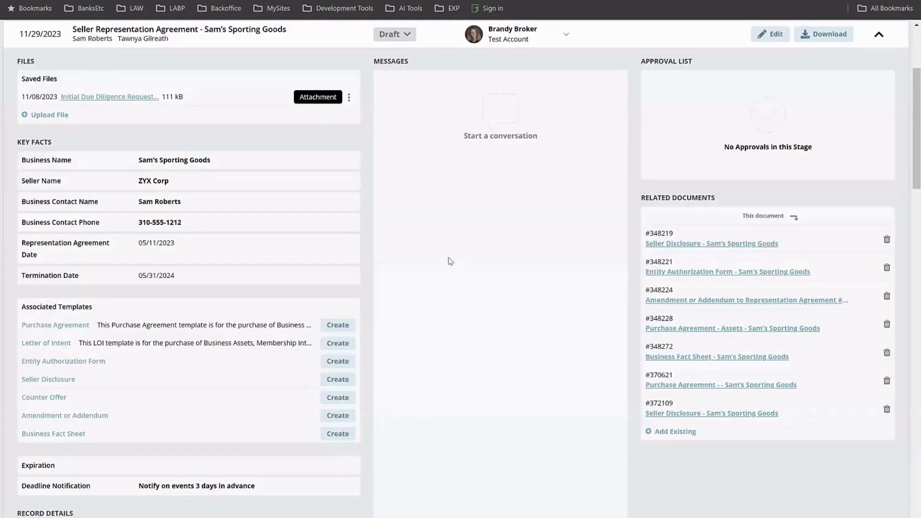
Examine the existing document records that can be related to the Sam's Sporting Goods seller representation agreement, without adding one
scroll(453, 260, up, 3)
scroll(453, 260, down, 1)
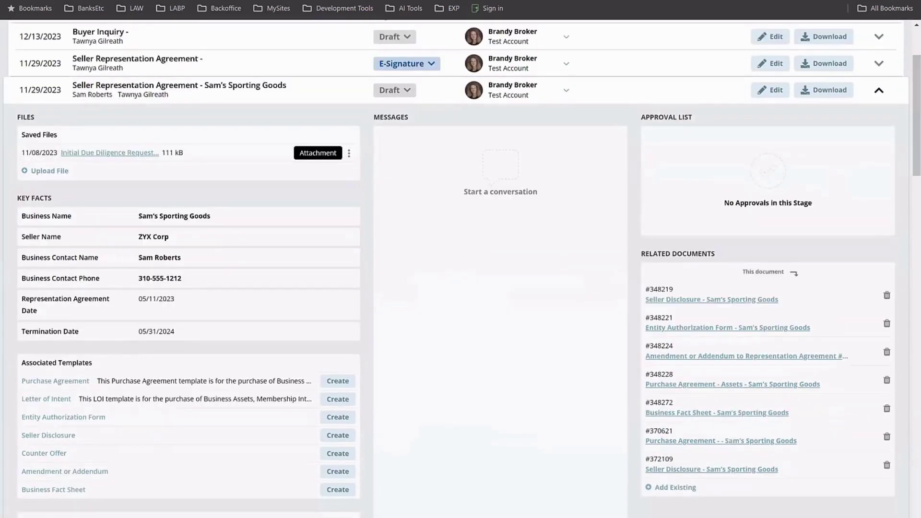
scroll(908, 148, down, 2)
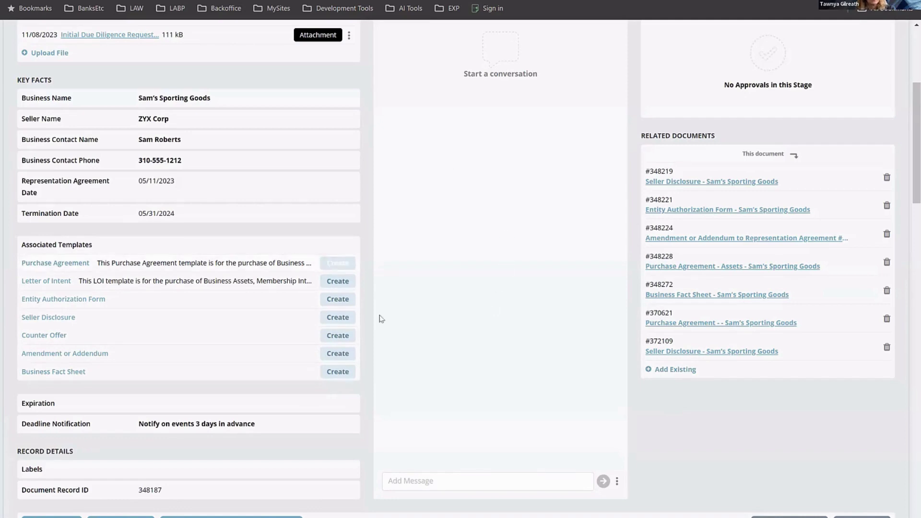
click(679, 371)
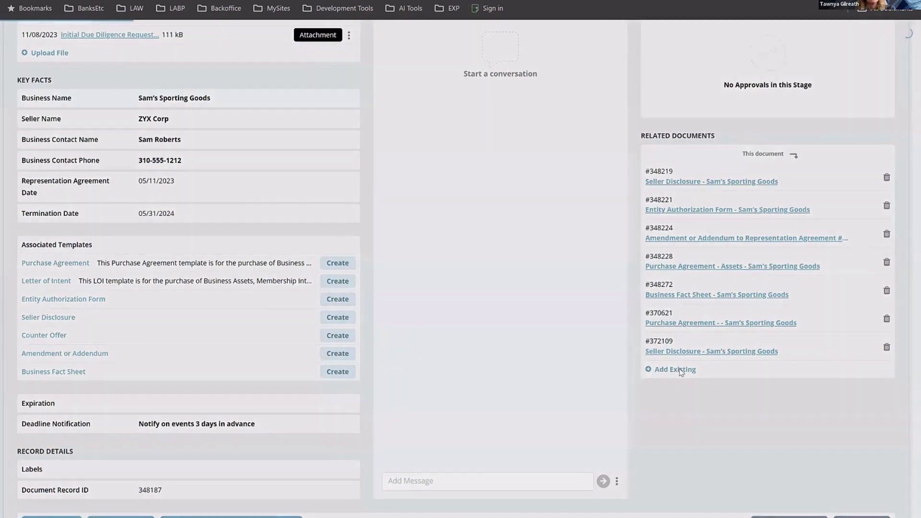
click(444, 125)
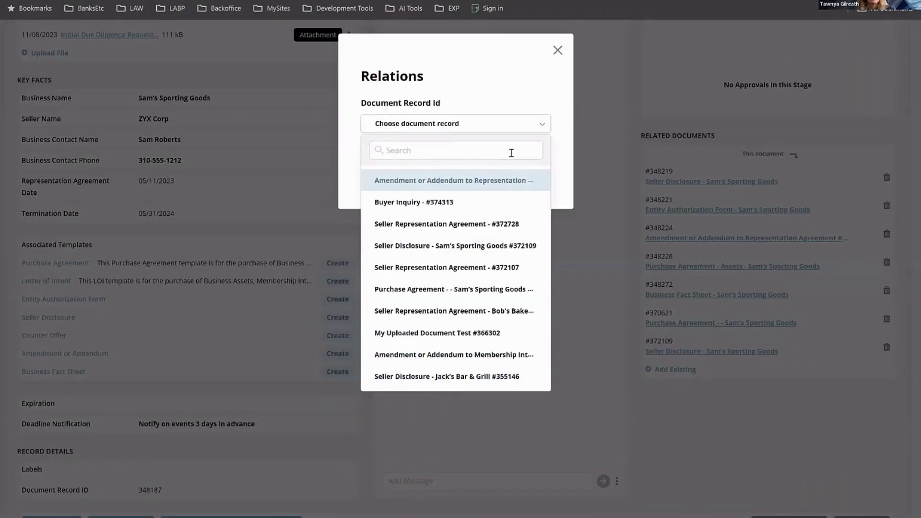
click(532, 103)
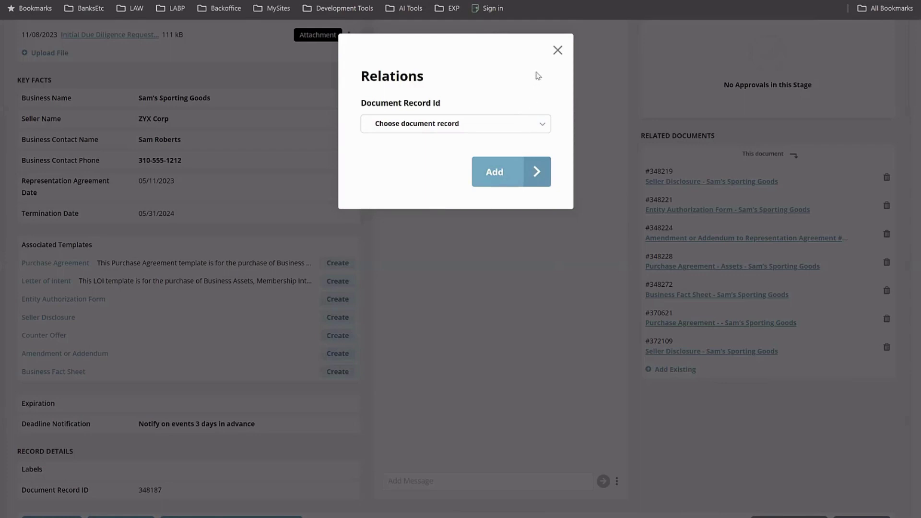
click(556, 51)
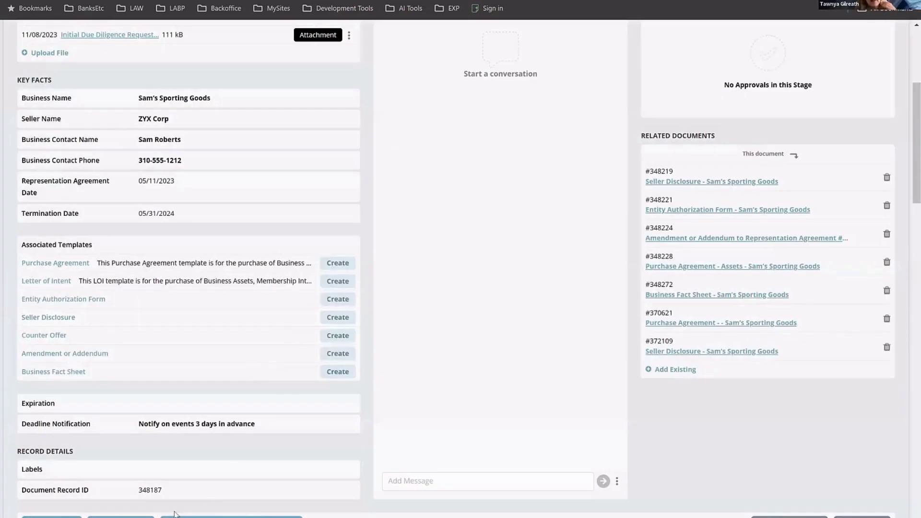
Copy the Document Record ID of the Sam's Sporting Goods seller representation agreement
mouse_move(88, 495)
click(171, 489)
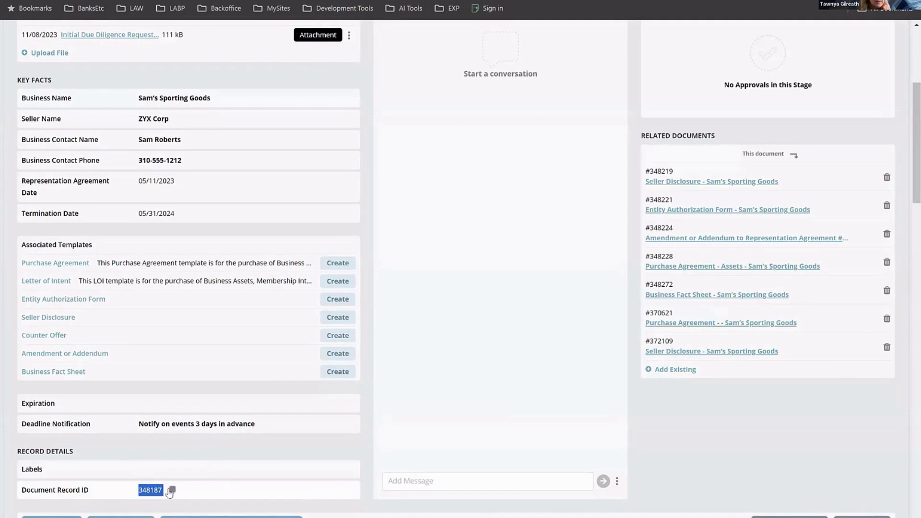
click(172, 490)
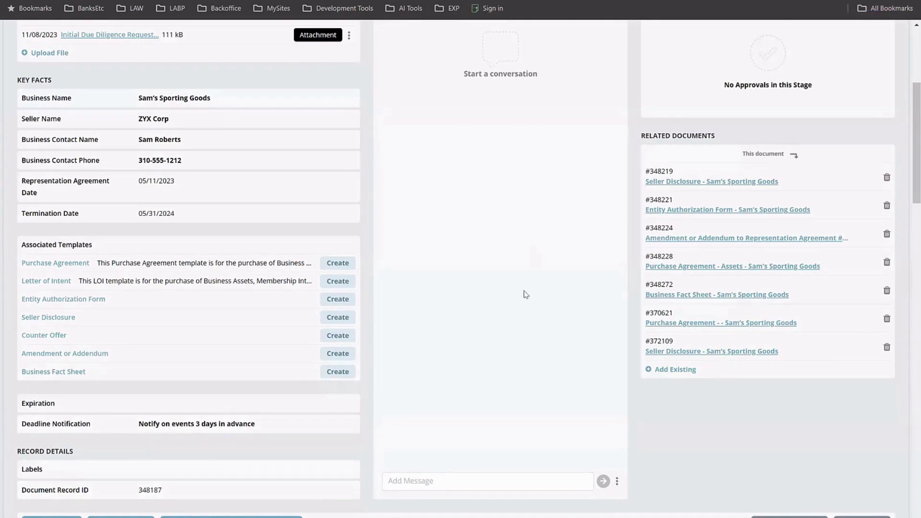
Search the managed documents for "covid" and copy the Document Record ID of the COVID-19 Advisory & Acknowledgement for Sam's Sporting Goods
scroll(526, 294, down, 1)
scroll(526, 294, up, 5)
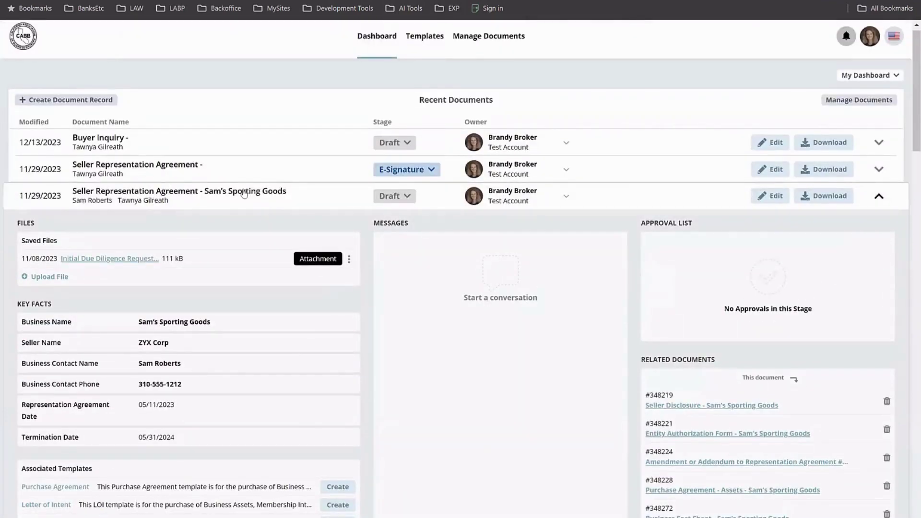
click(316, 198)
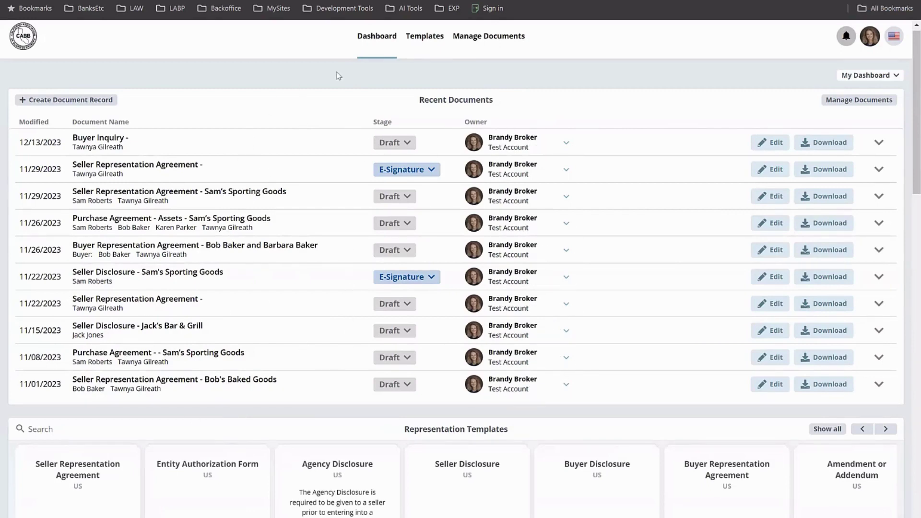
click(484, 40)
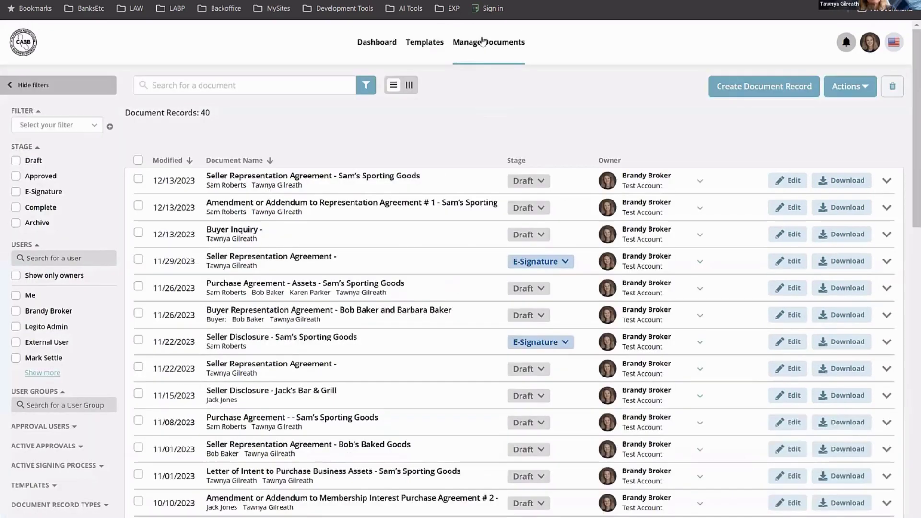
click(298, 82)
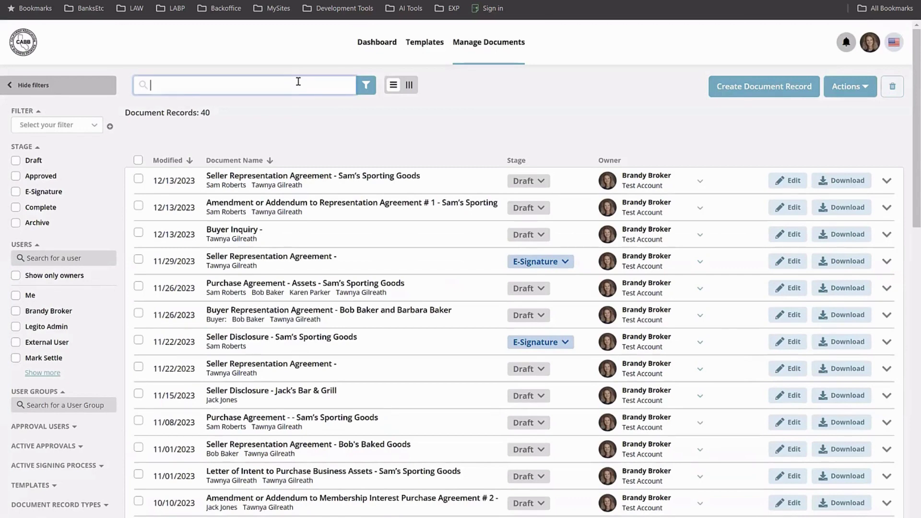
text(covid)
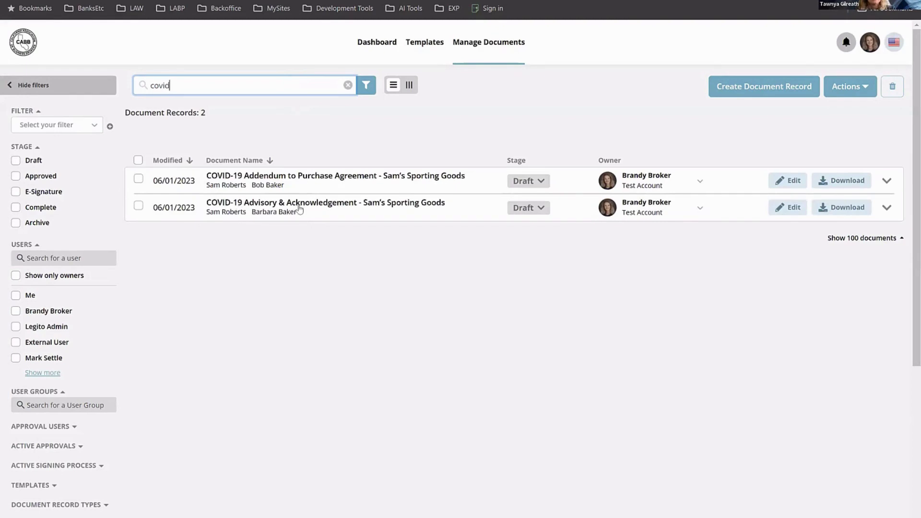
click(321, 211)
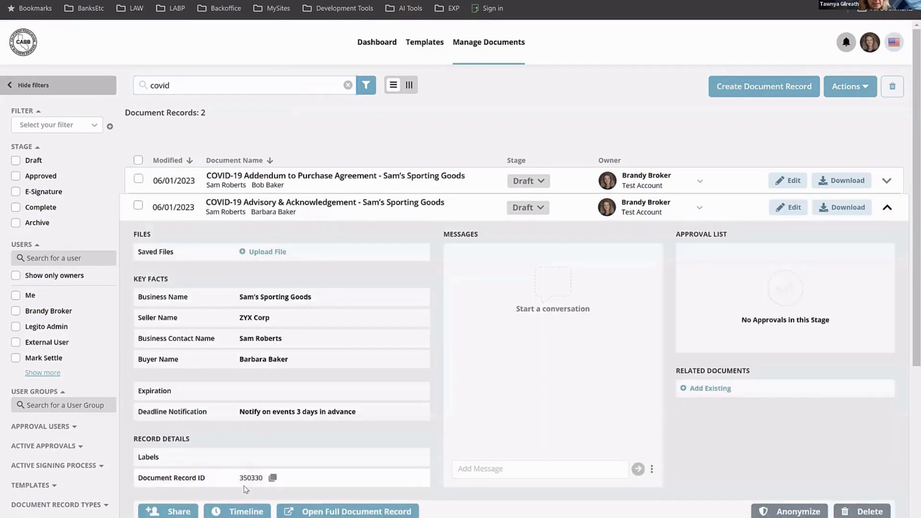
click(273, 478)
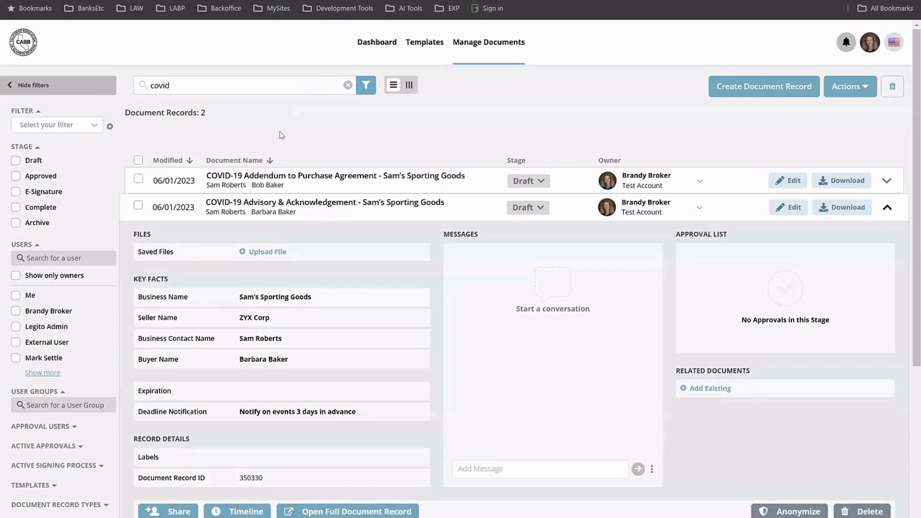
Clear the document search and expand the Seller Representation Agreement - Sam's Sporting Goods record down to its related documents
click(347, 85)
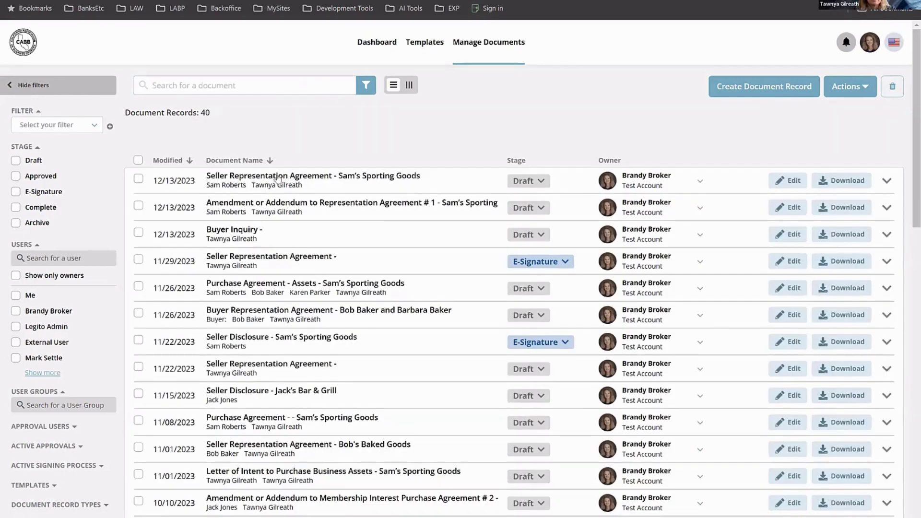
click(278, 179)
scroll(710, 409, down, 5)
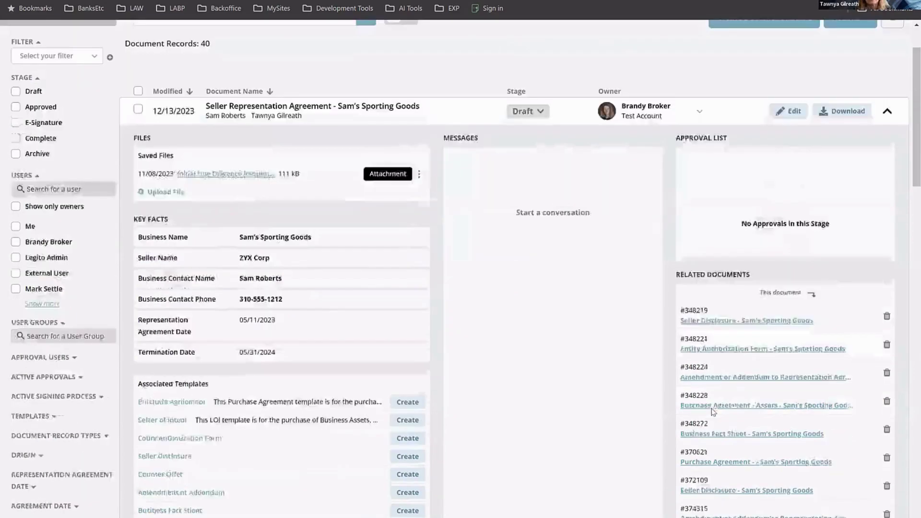
Find the COVID-19 Advisory & Acknowledgement by its copied record ID and add it as an existing related document
click(688, 380)
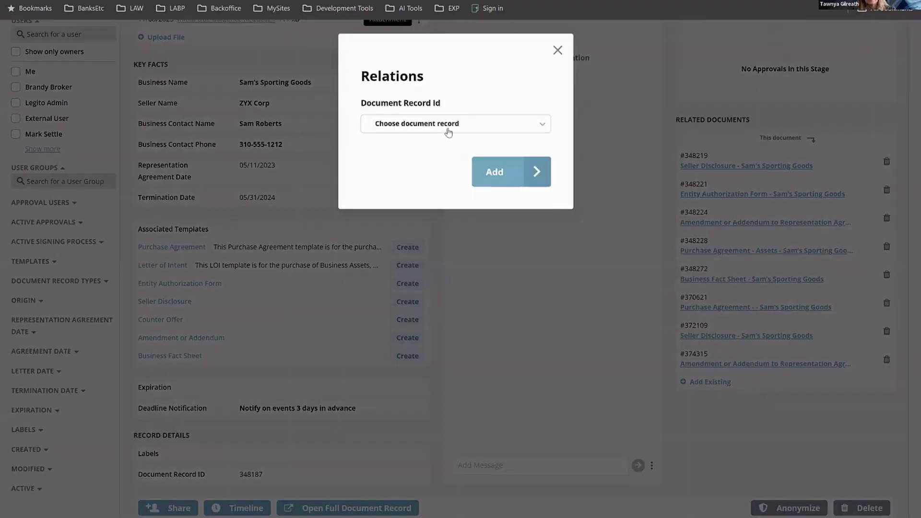
click(448, 127)
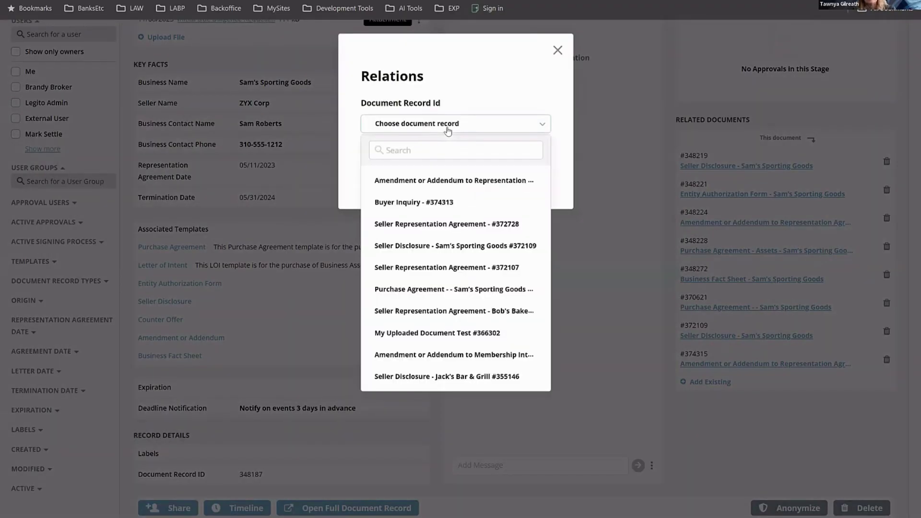
click(424, 151)
key(ctrl+v)
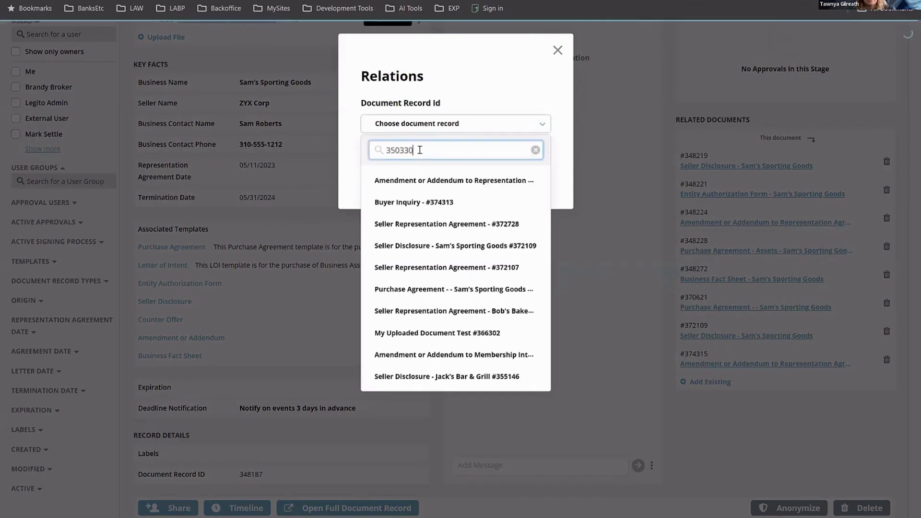
click(407, 186)
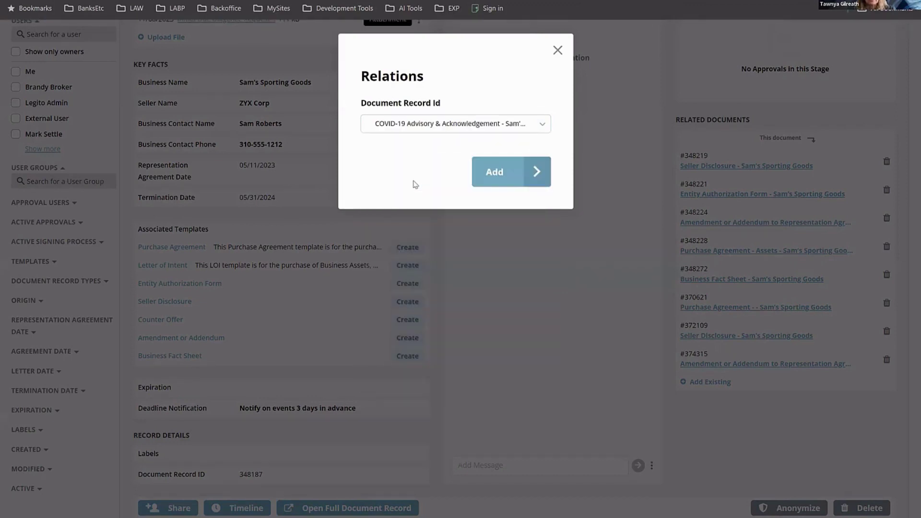
click(498, 172)
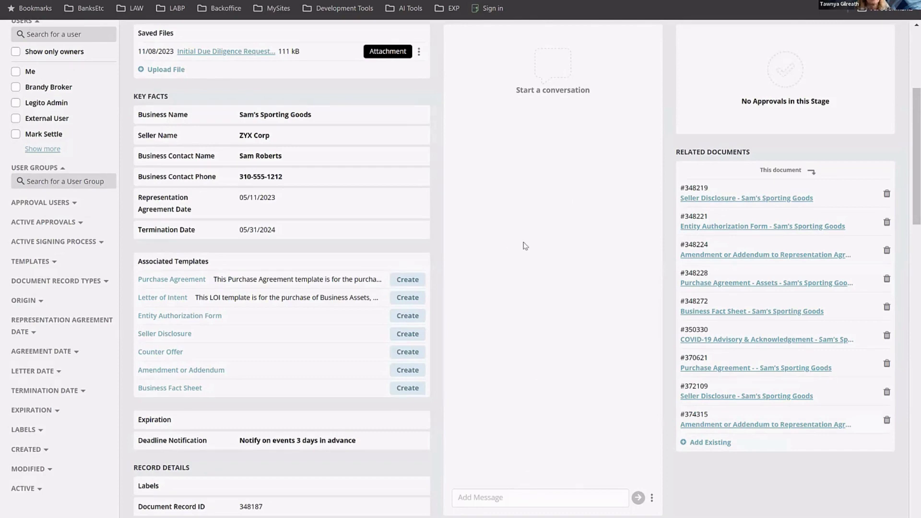
Change the stage of the Sam's Sporting Goods seller representation agreement to Approved
scroll(525, 245, up, 4)
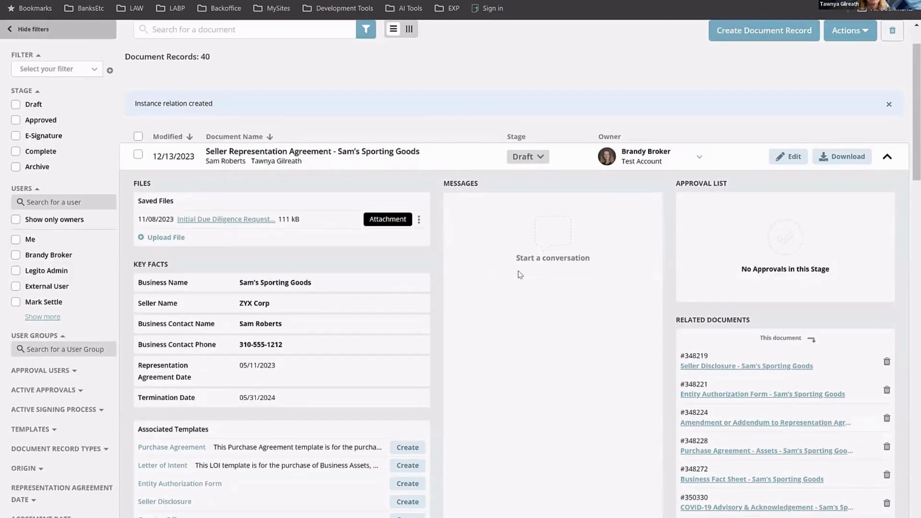
scroll(518, 271, down, 1)
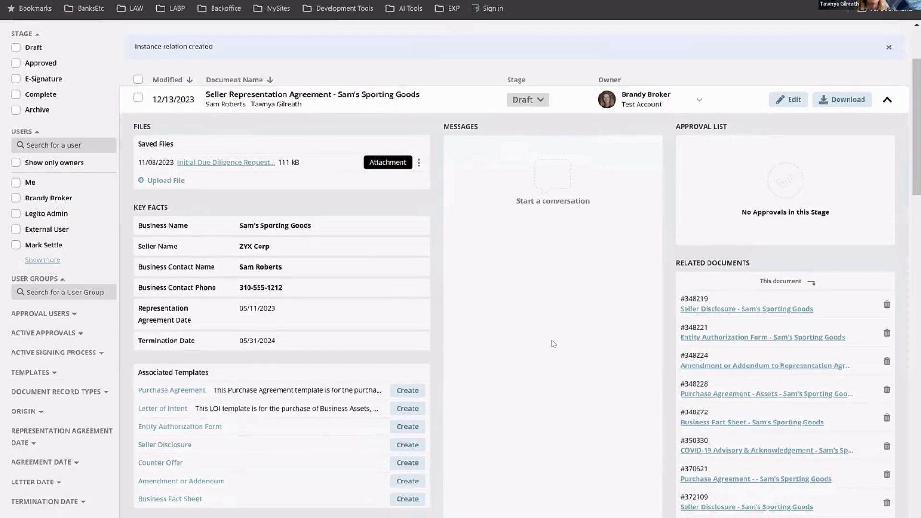
scroll(547, 317, down, 1)
scroll(549, 414, down, 3)
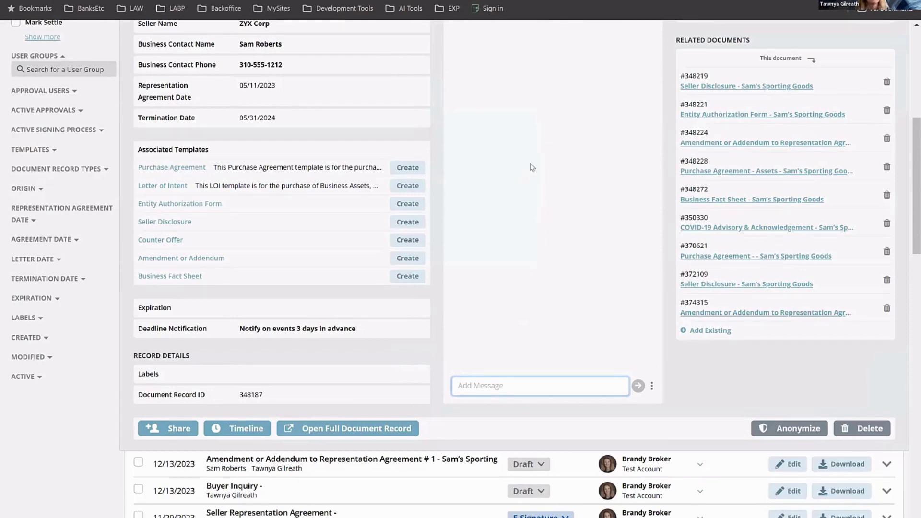
scroll(534, 242, up, 5)
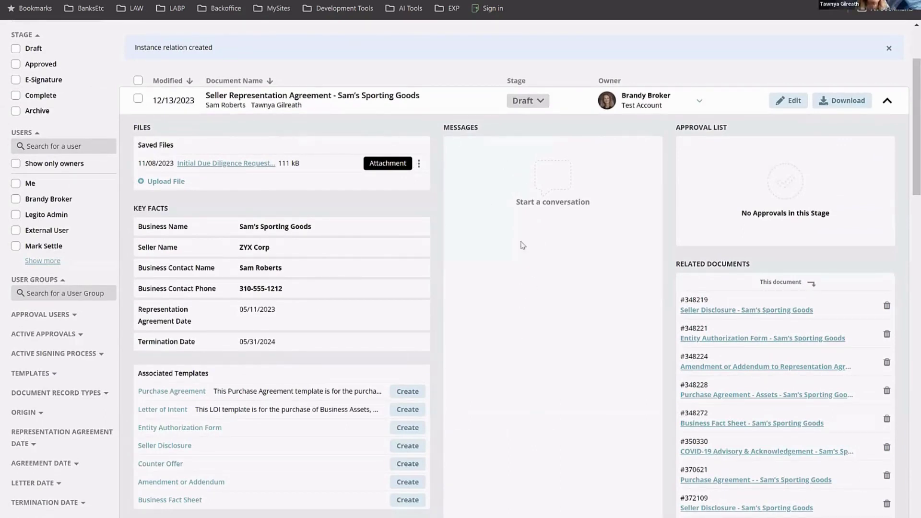
click(539, 103)
click(536, 152)
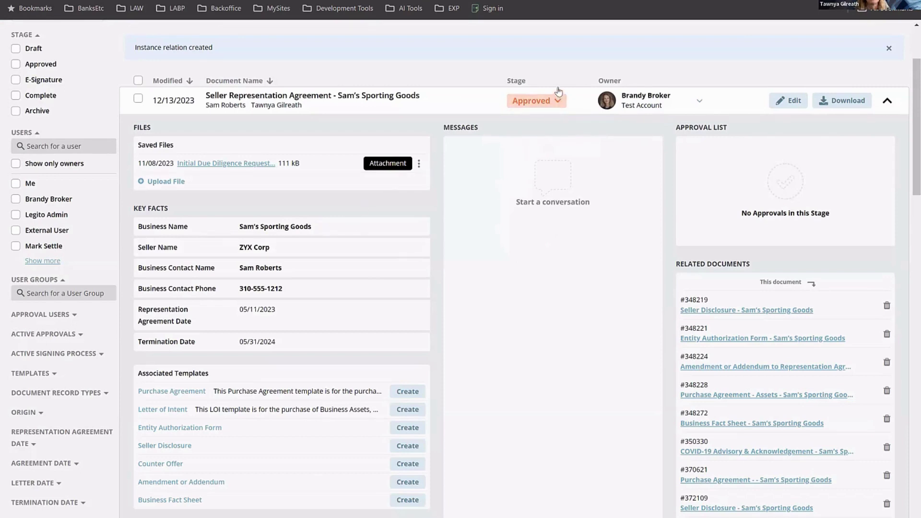
Open the stage choices for the Sam's Sporting Goods seller representation agreement
click(556, 101)
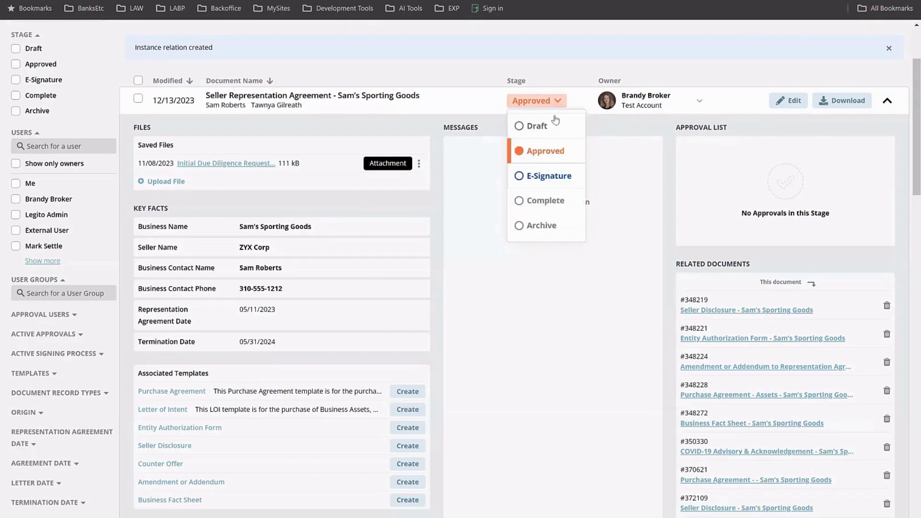